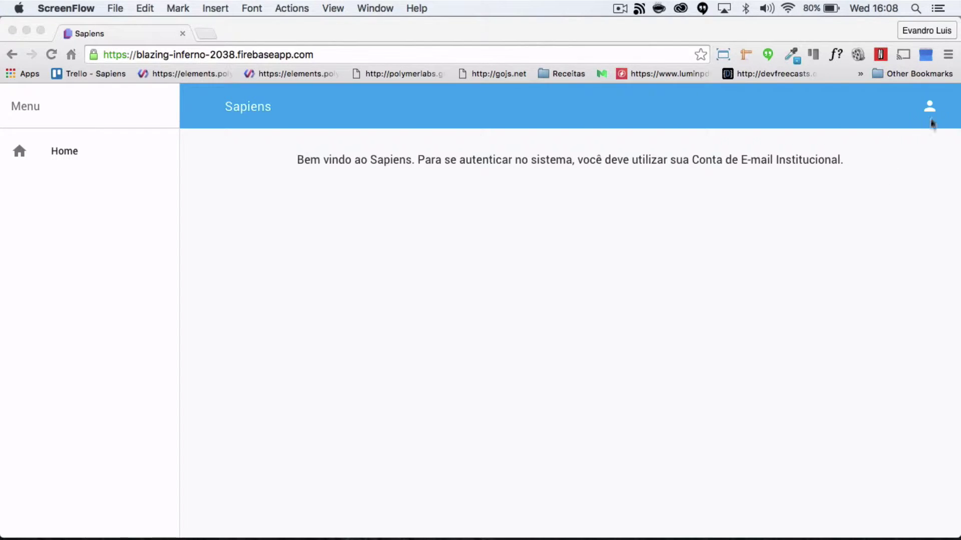
Log in to the Sapiens system from the user account menu.
{"action": "left_click", "coordinate": [929, 106]}
{"action": "left_click", "coordinate": [929, 106]}
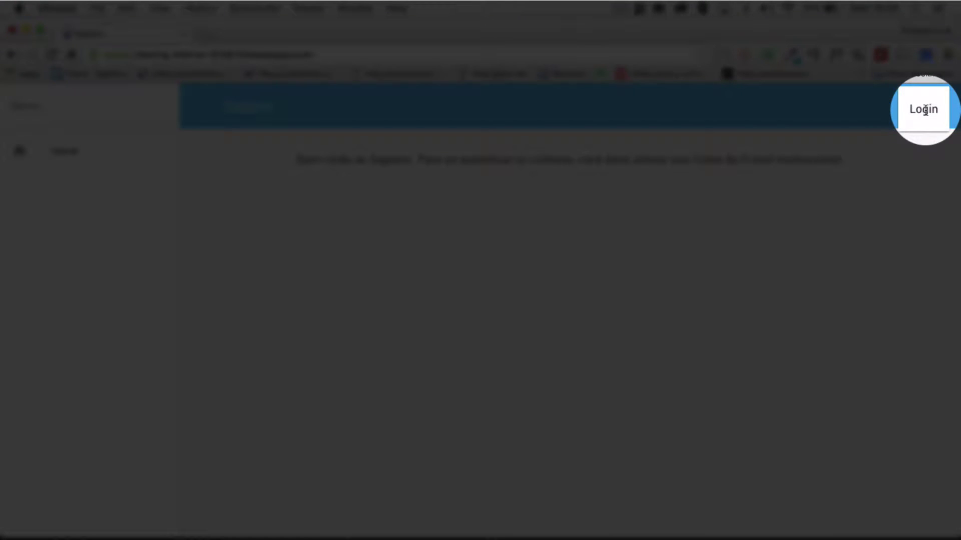
{"action": "left_click", "coordinate": [923, 109]}
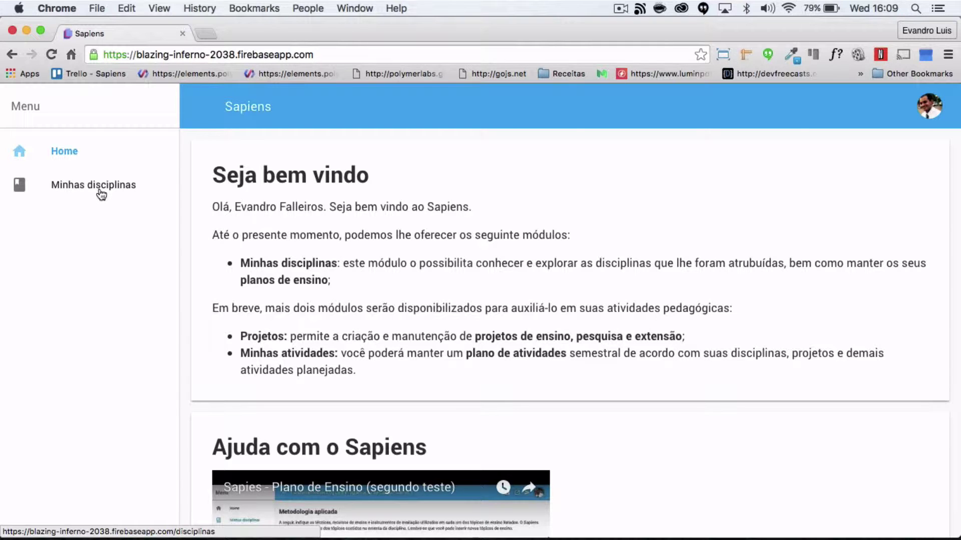
Open the Minhas disciplinas list and look through the assigned courses.
{"action": "left_click", "coordinate": [102, 195]}
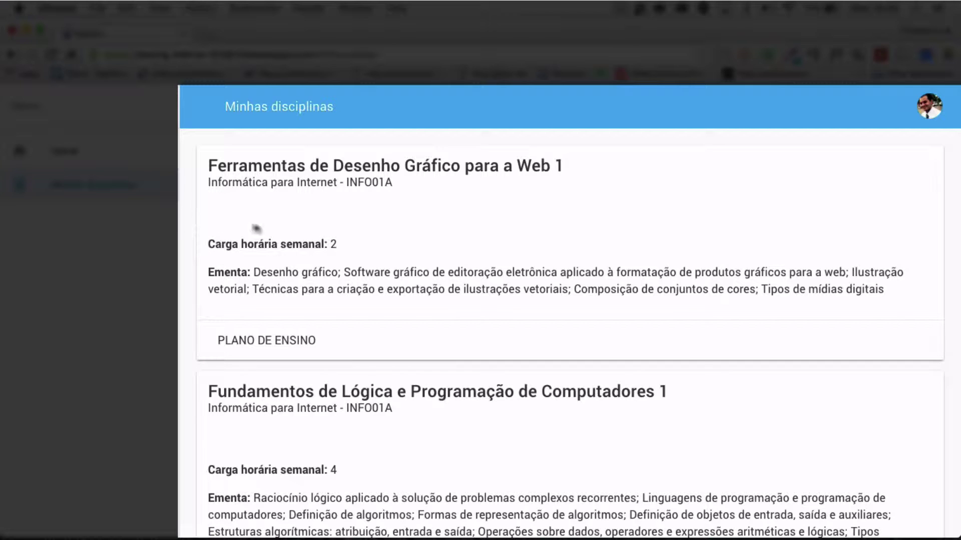
{"action": "scroll", "coordinate": [445, 303], "scroll_direction": "down", "scroll_amount": 3}
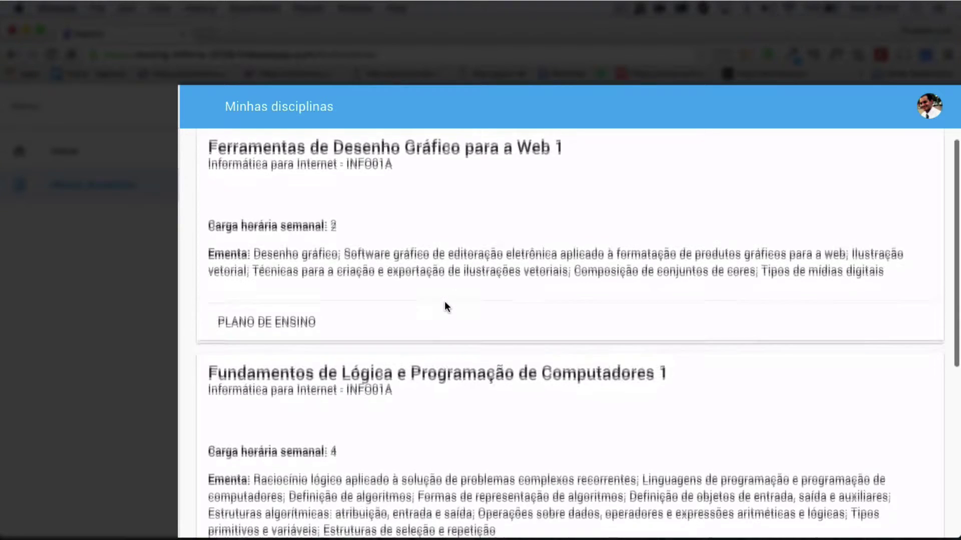
{"action": "scroll", "coordinate": [445, 303], "scroll_direction": "down", "scroll_amount": 4}
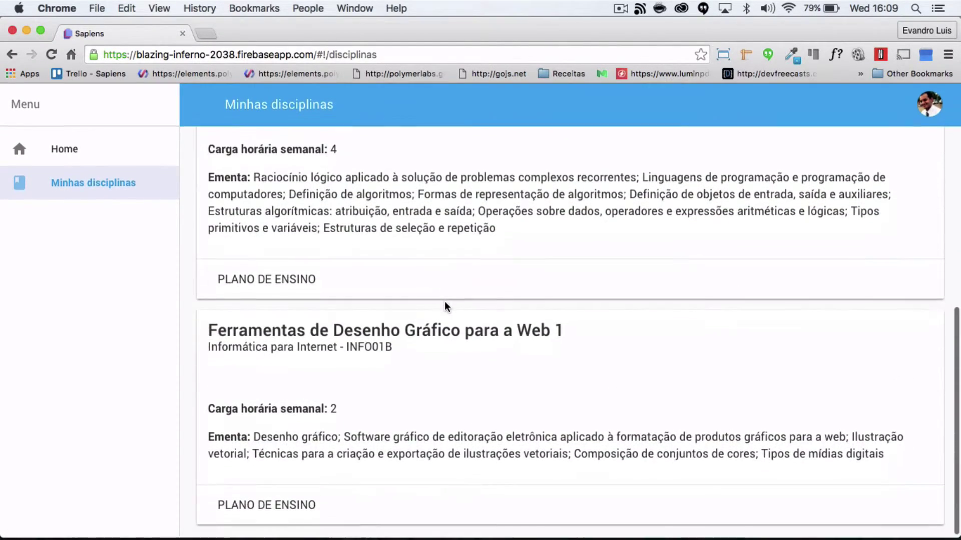
{"action": "scroll", "coordinate": [444, 302], "scroll_direction": "up", "scroll_amount": 4}
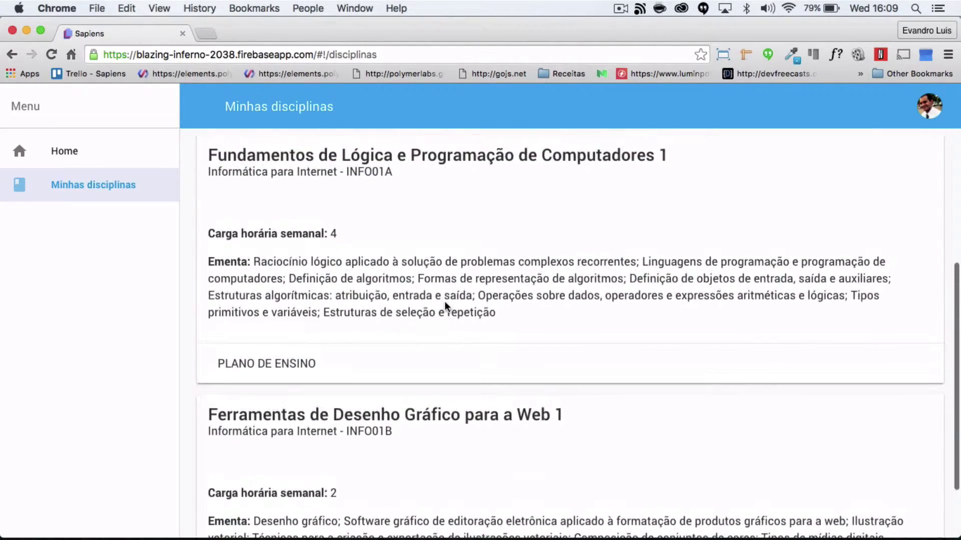
{"action": "scroll", "coordinate": [445, 304], "scroll_direction": "up", "scroll_amount": 3}
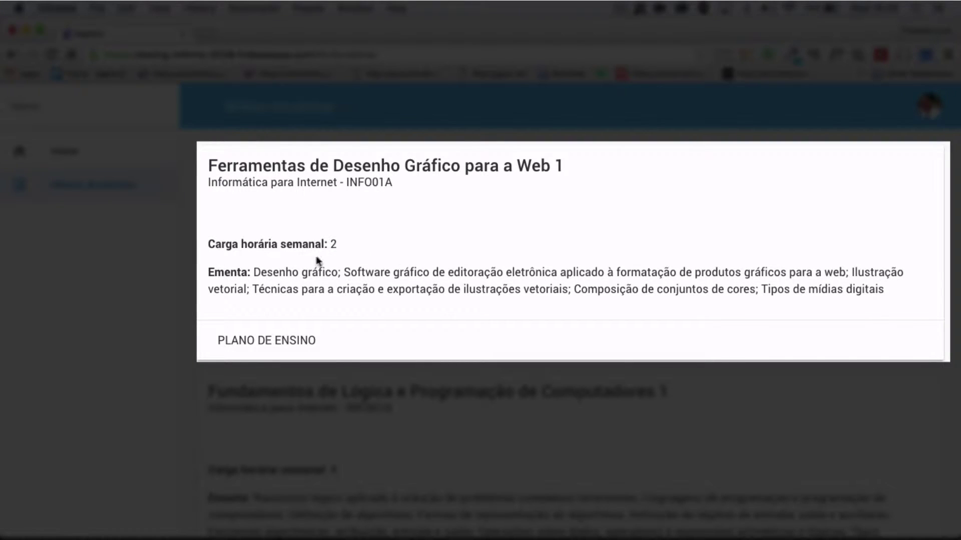
Open the teaching plan of Ferramentas de Desenho Gráfico para a Web 1, class INFO01A, and review its Ementa and Referências sections.
{"action": "left_click", "coordinate": [271, 347]}
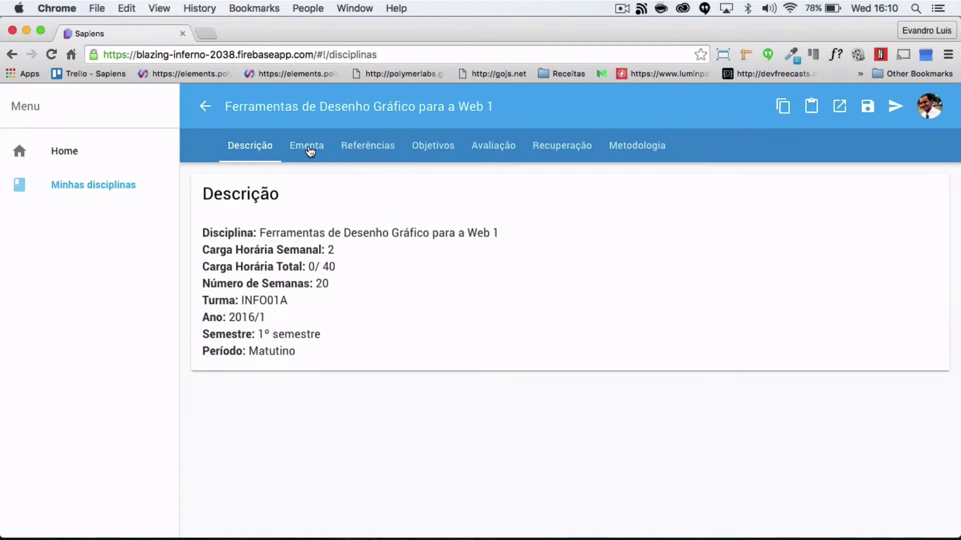
{"action": "left_click", "coordinate": [309, 150]}
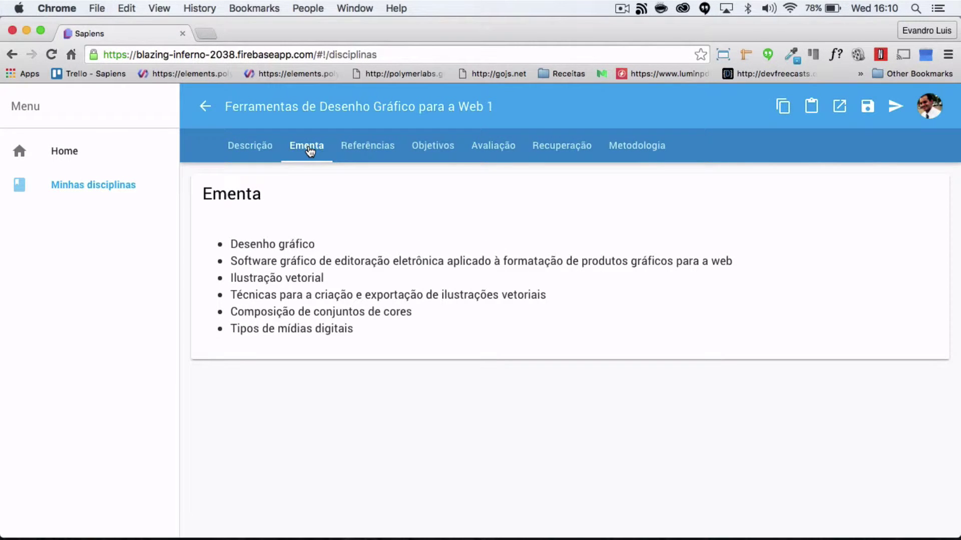
{"action": "left_click", "coordinate": [366, 150]}
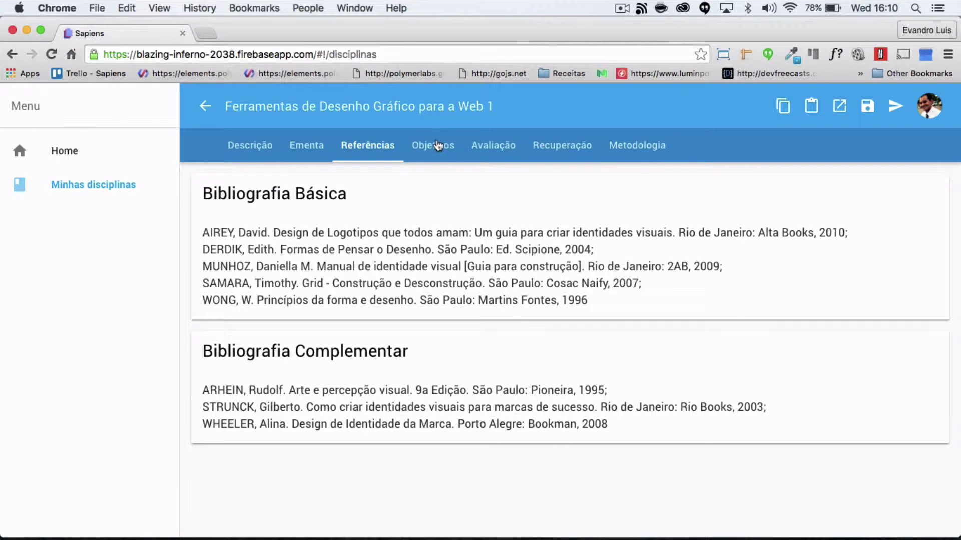
In the Objetivos section, enter "Objetivo Geral" as the general objective and "Objetivos específicos" as the specific objectives.
{"action": "left_click", "coordinate": [436, 151]}
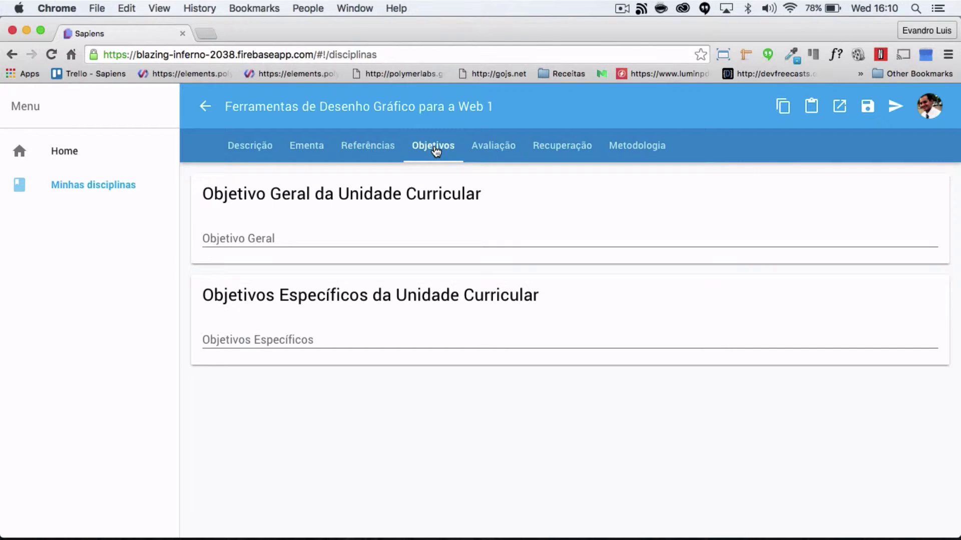
{"action": "left_click", "coordinate": [289, 239]}
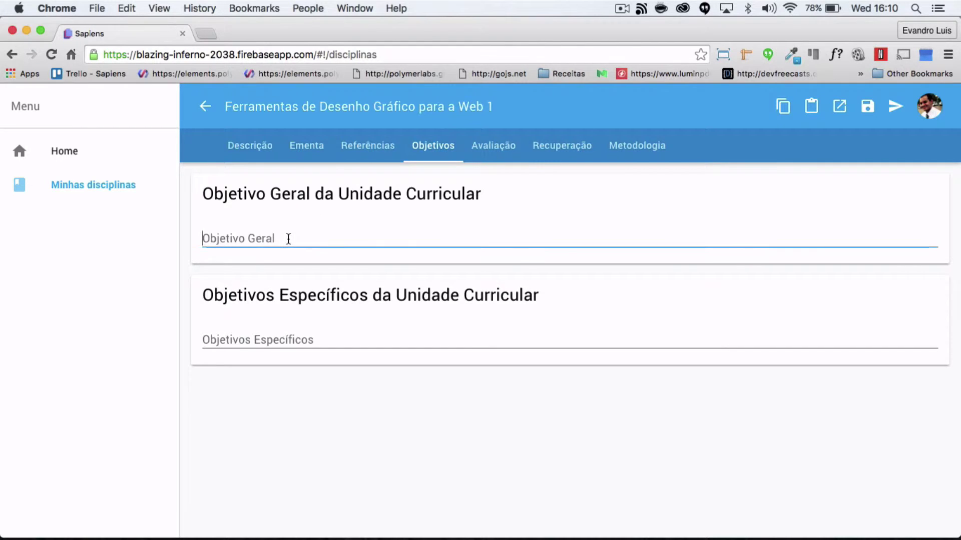
{"action": "type", "text": "Objetivo "}
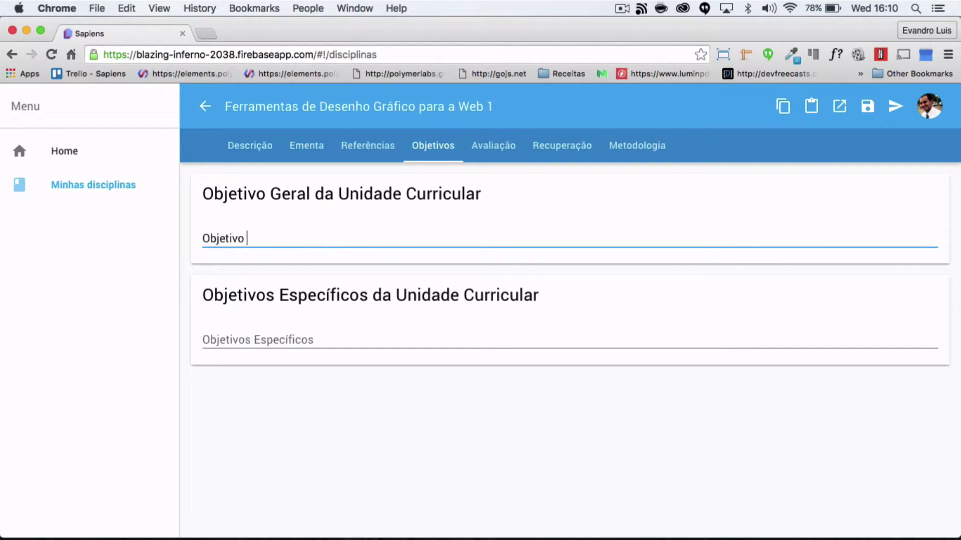
{"action": "type", "text": "Geral"}
{"action": "left_click", "coordinate": [245, 336]}
{"action": "type", "text": "Objetiv"}
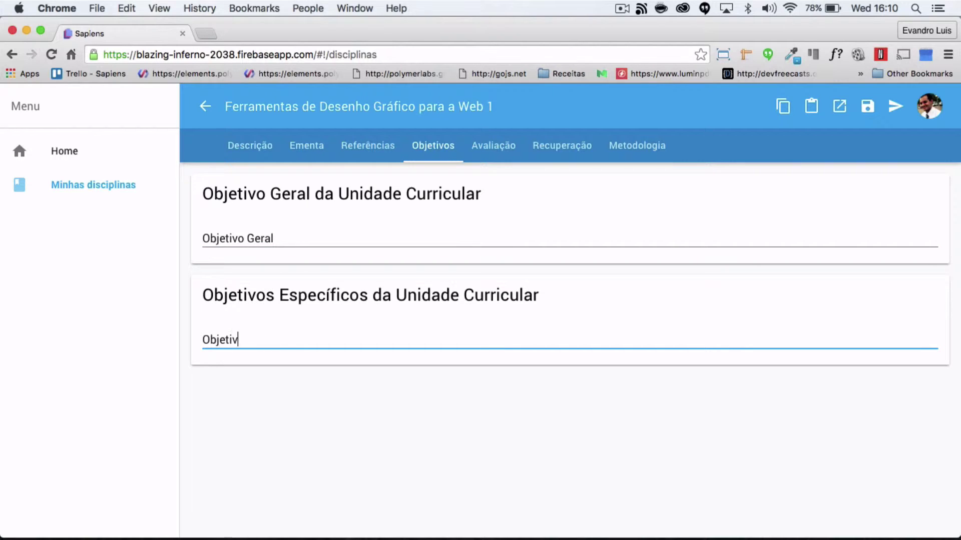
{"action": "type", "text": "os específicos"}
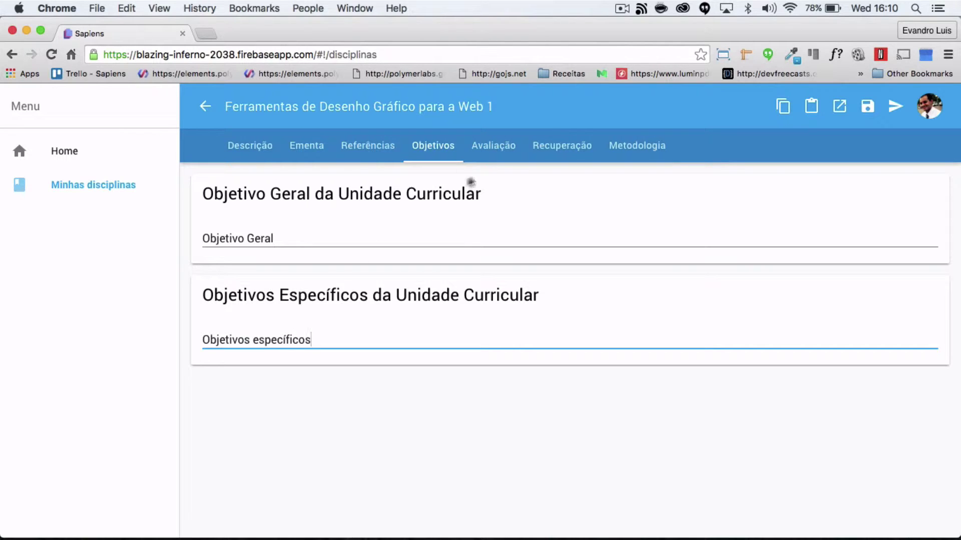
In the Avaliação section, add a 1º Bimestre assessment with sigla P1, instrument Atividade prática, peso 8 and valor 10.
{"action": "left_click", "coordinate": [494, 146]}
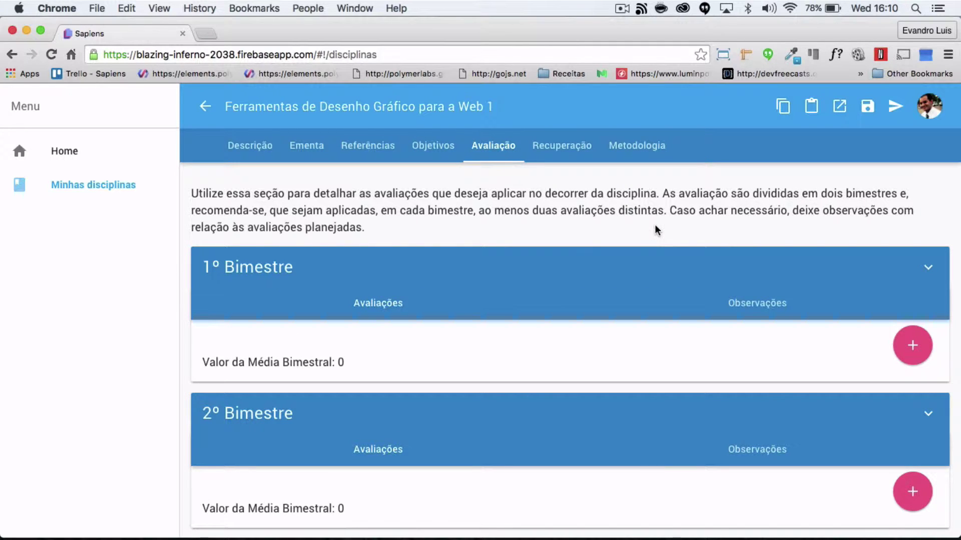
{"action": "left_click_drag", "start_coordinate": [197, 268], "coordinate": [296, 268]}
{"action": "left_click", "coordinate": [297, 267]}
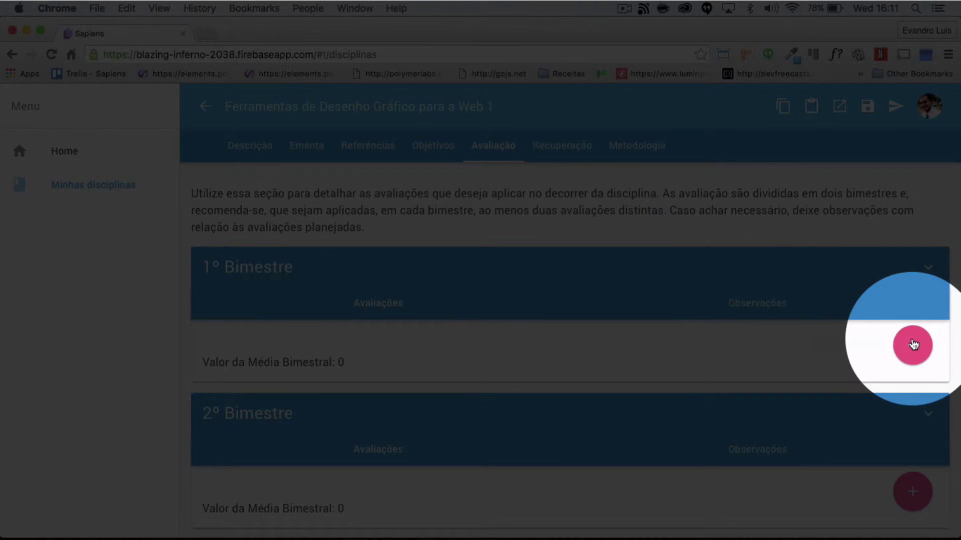
{"action": "left_click", "coordinate": [913, 345]}
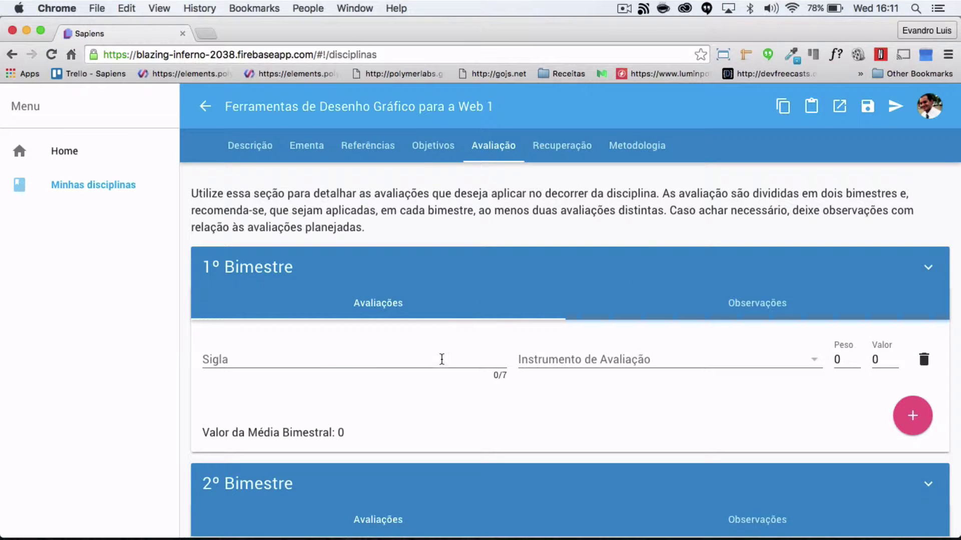
{"action": "left_click", "coordinate": [441, 358]}
{"action": "type", "text": "P1"}
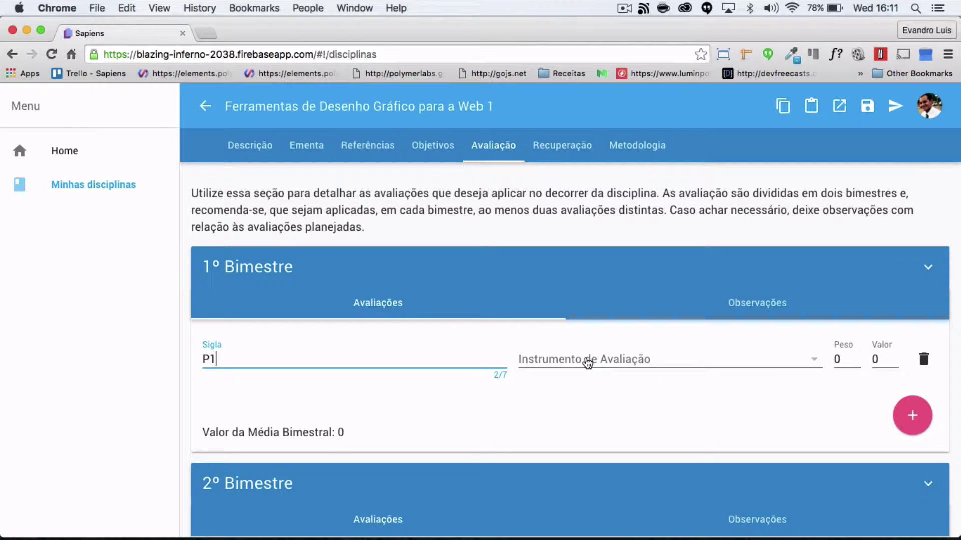
{"action": "left_click", "coordinate": [587, 362]}
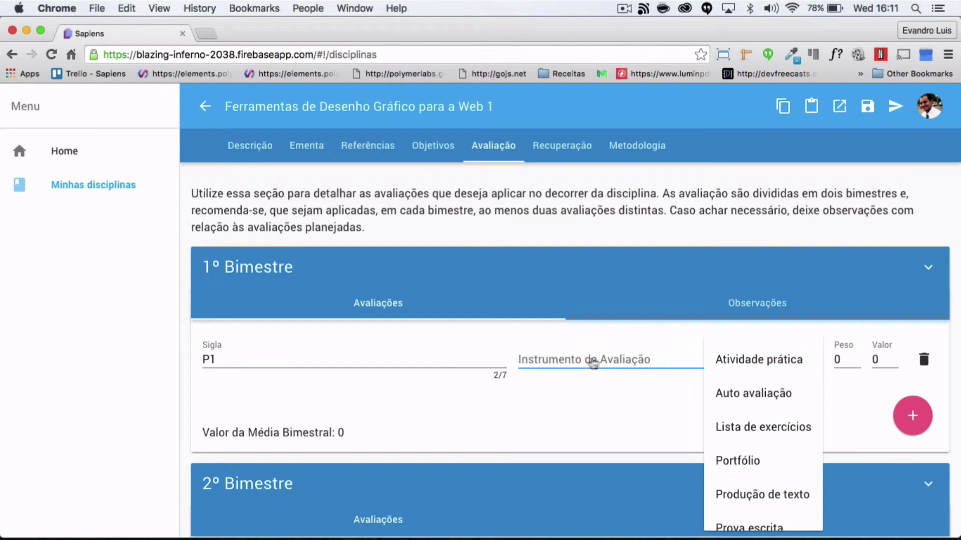
{"action": "left_click", "coordinate": [744, 365]}
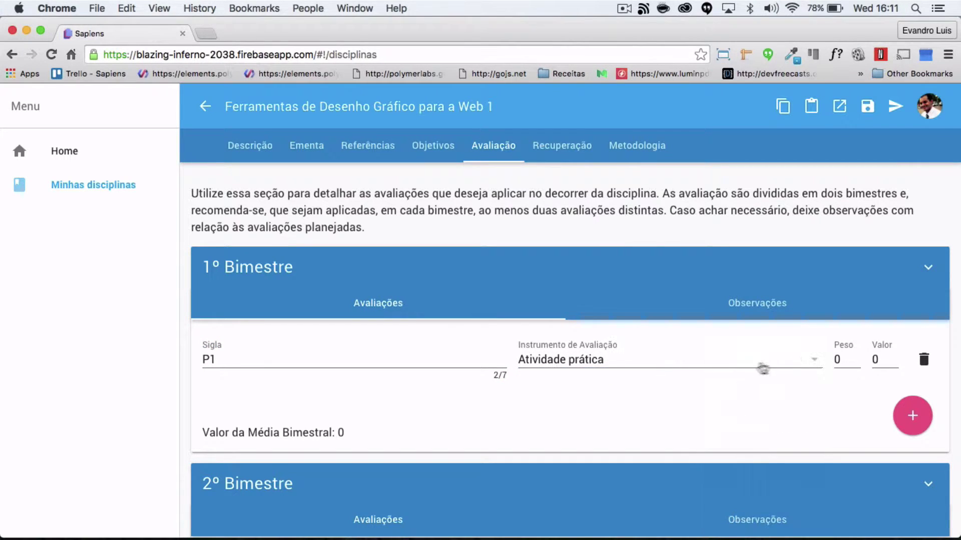
{"action": "left_click_drag", "start_coordinate": [841, 359], "coordinate": [828, 358]}
{"action": "type", "text": "8"}
{"action": "key", "text": "Tab"}
{"action": "type", "text": "10"}
Add a second 1º Bimestre assessment with sigla AUTO, instrument Auto avaliação, peso 2 and valor 10.
{"action": "left_click", "coordinate": [901, 413]}
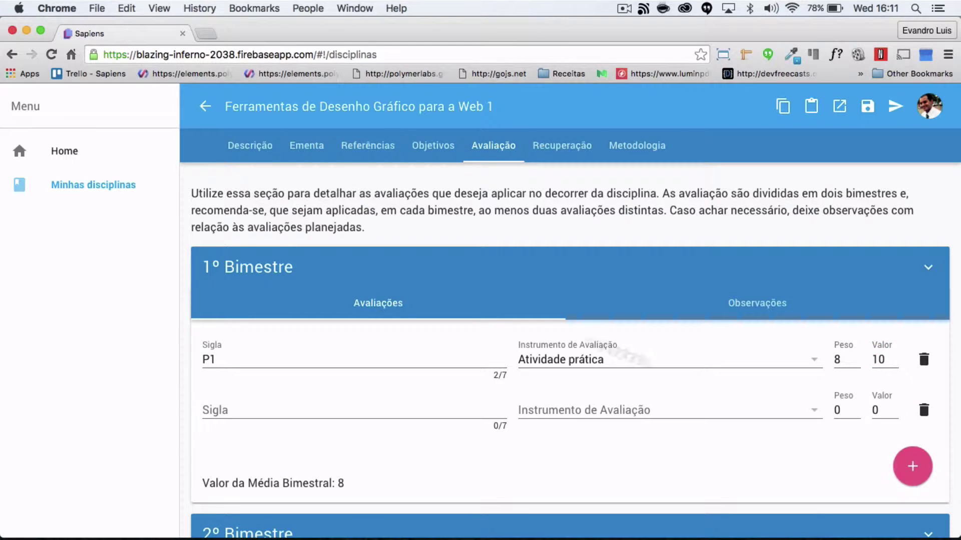
{"action": "left_click", "coordinate": [312, 408]}
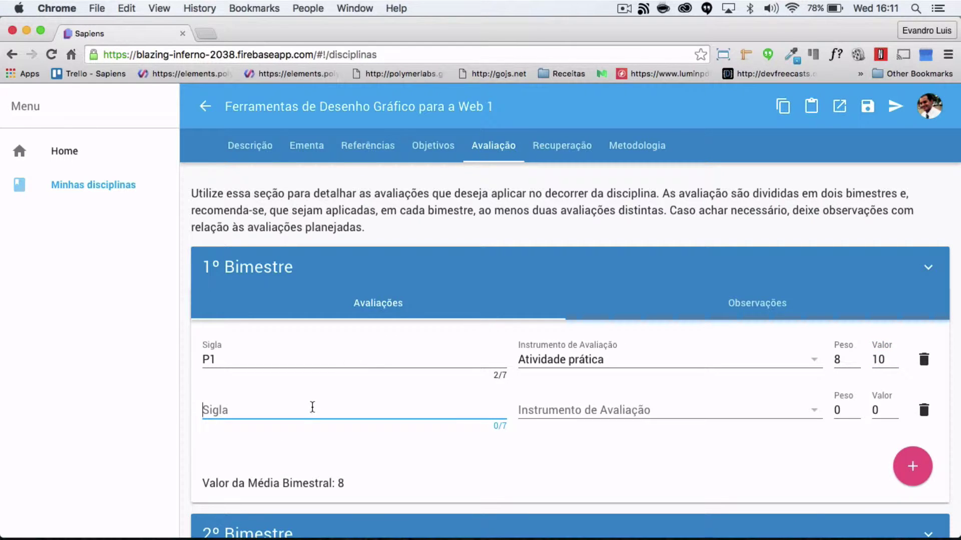
{"action": "type", "text": "AUTO"}
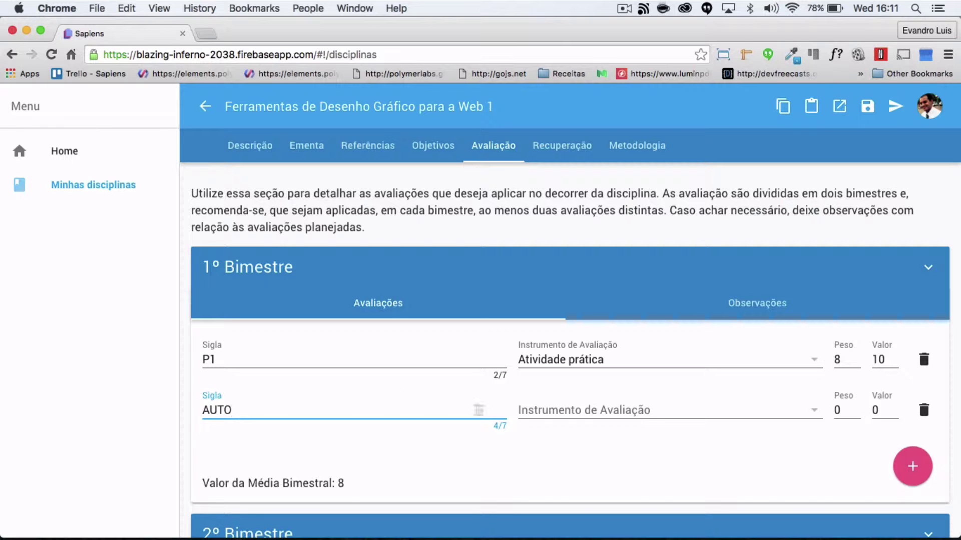
{"action": "left_click", "coordinate": [596, 409]}
{"action": "left_click", "coordinate": [749, 439]}
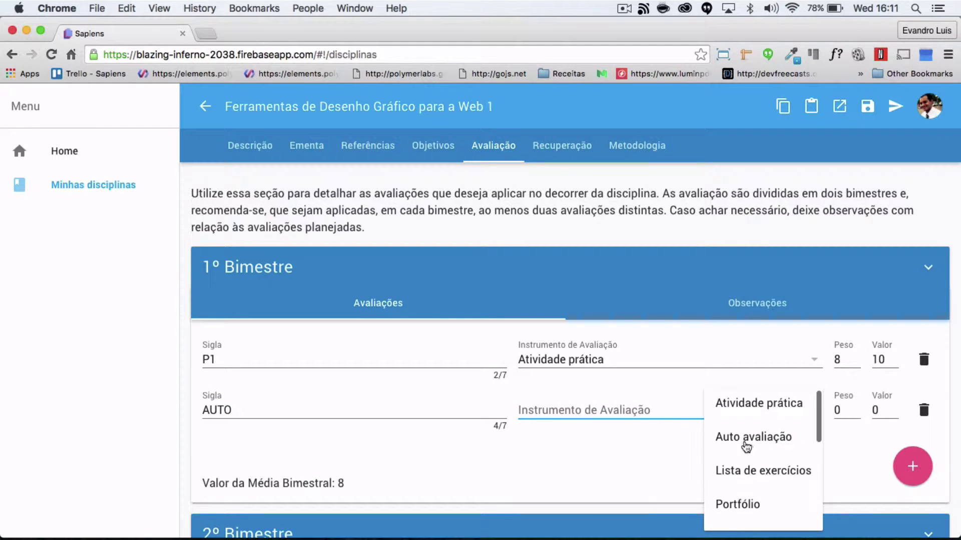
{"action": "double_click", "coordinate": [824, 407]}
{"action": "type", "text": "2"}
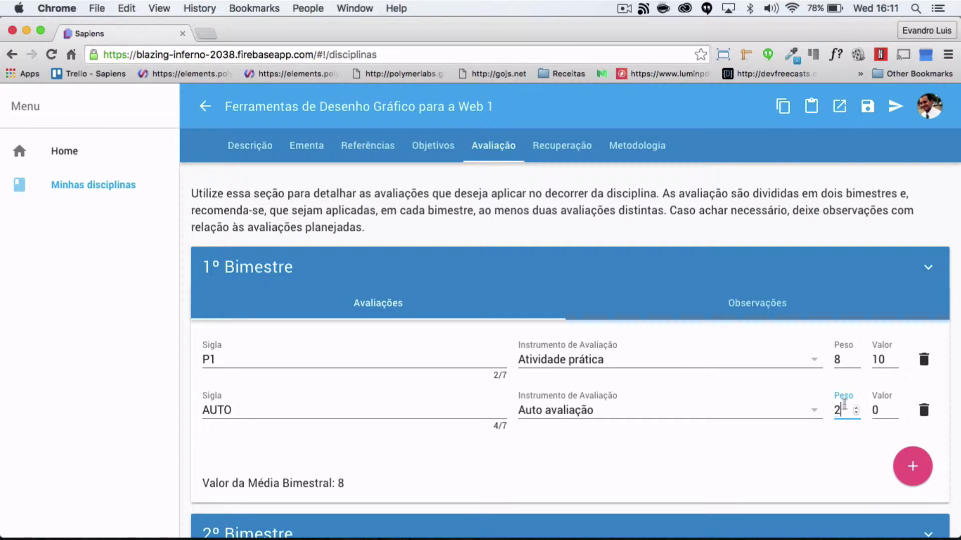
{"action": "key", "text": "Tab"}
{"action": "type", "text": "10"}
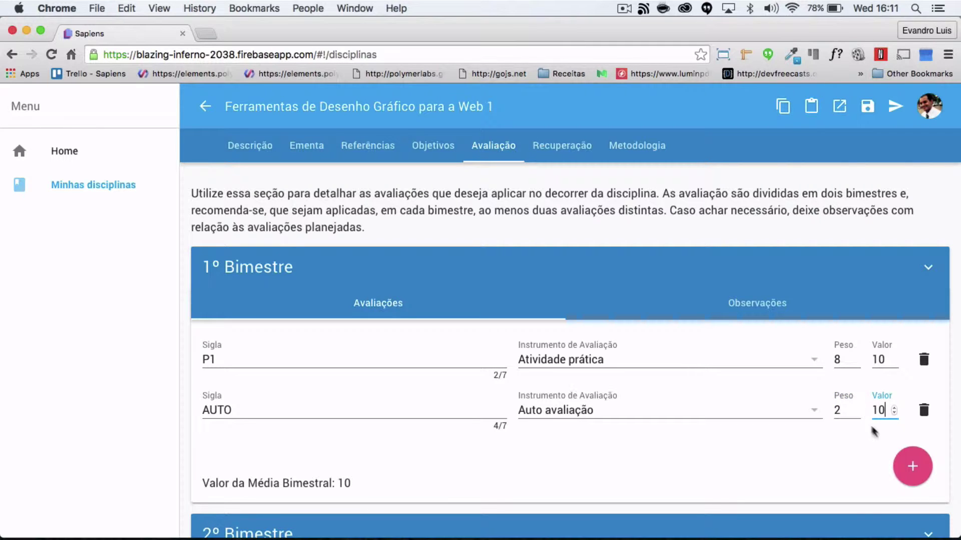
Add an empty third assessment to the 1º Bimestre, and delete both it and the AUTO assessment.
{"action": "left_click", "coordinate": [911, 465]}
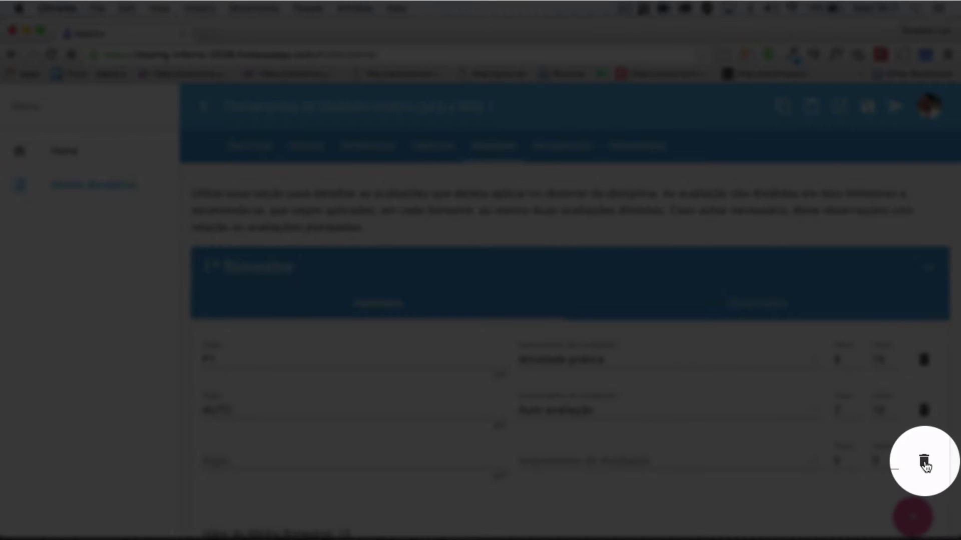
{"action": "left_click", "coordinate": [924, 460]}
{"action": "scroll", "coordinate": [684, 372], "scroll_direction": "down", "scroll_amount": 5}
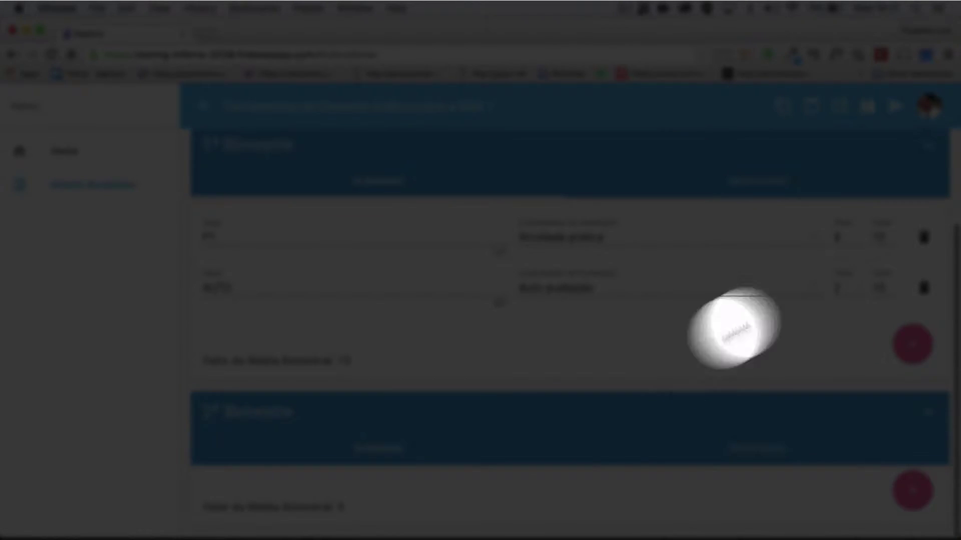
{"action": "left_click", "coordinate": [921, 290]}
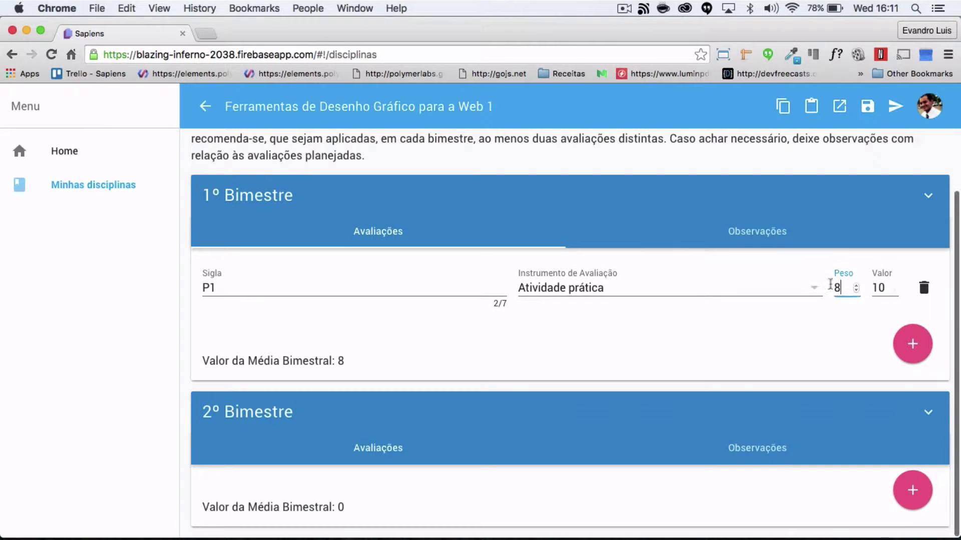
Set the peso of the P1 assessment in the 1º Bimestre to 10.
{"action": "double_click", "coordinate": [835, 288]}
{"action": "type", "text": "10"}
Enter the 1º Bimestre observation "A avaliação será realizada no laboratório de informática" and return to that bimester's assessments.
{"action": "left_click", "coordinate": [756, 233]}
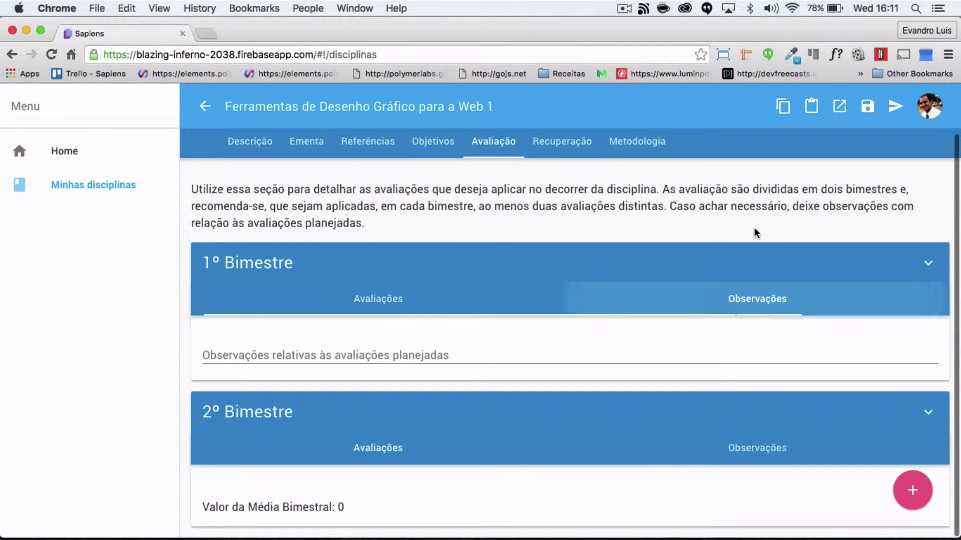
{"action": "left_click", "coordinate": [531, 356]}
{"action": "type", "text": "A avaliação"}
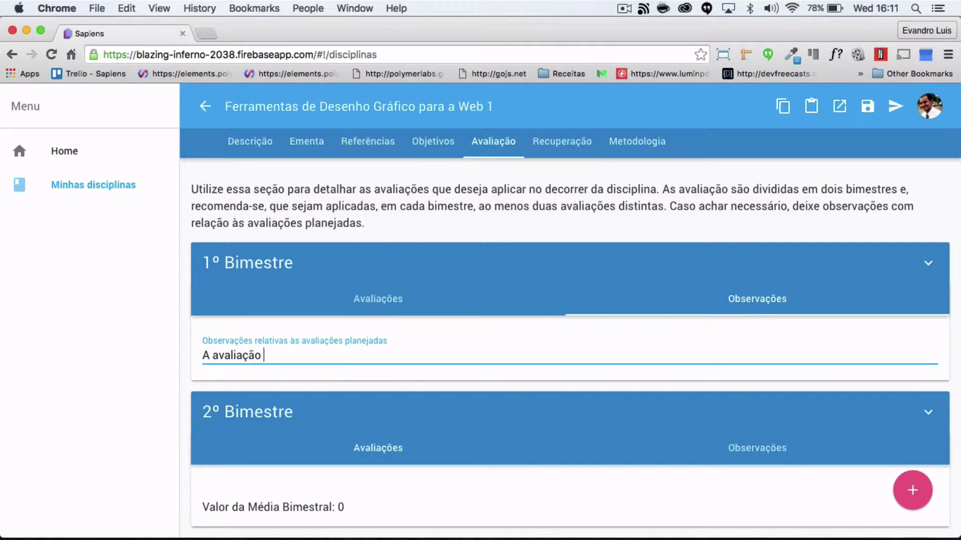
{"action": "type", "text": " será realiza"}
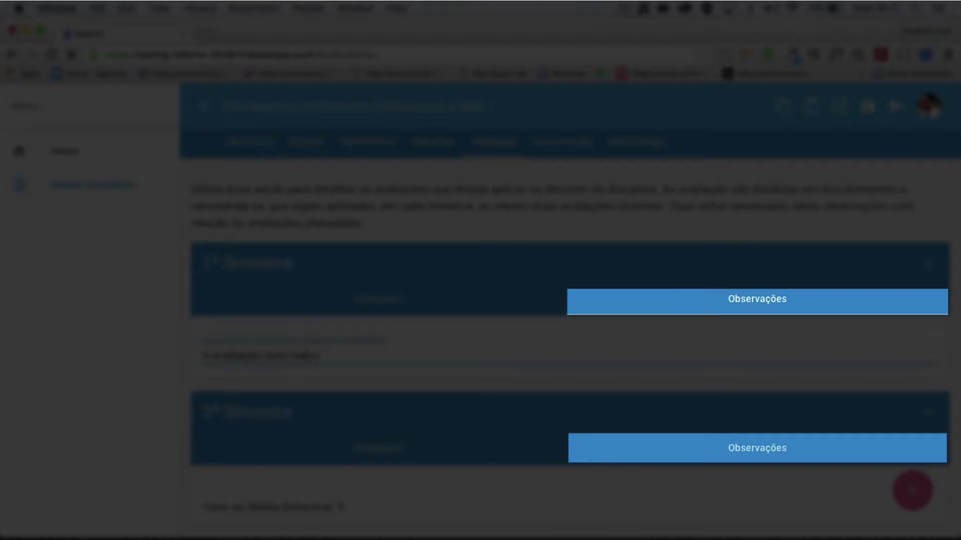
{"action": "type", "text": "da no laboratório de informática"}
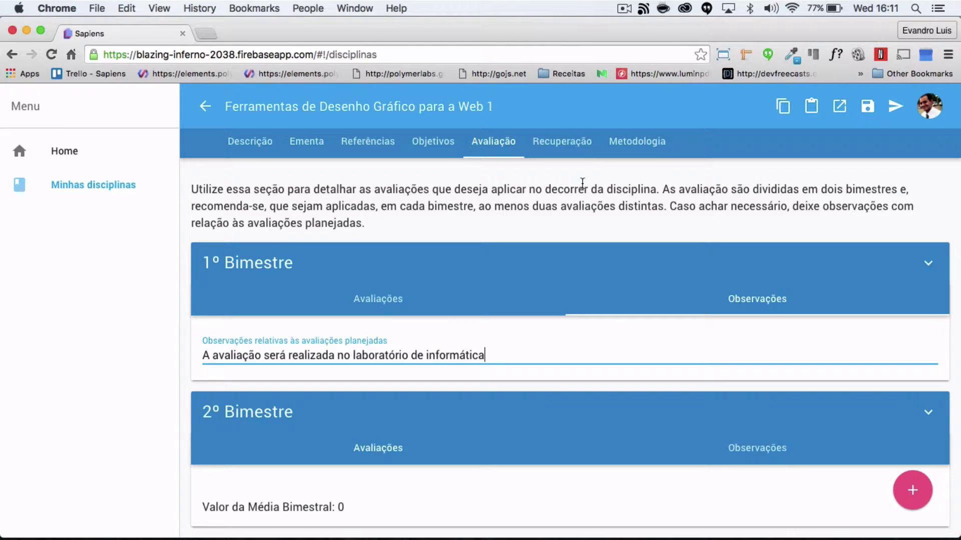
{"action": "left_click", "coordinate": [411, 303]}
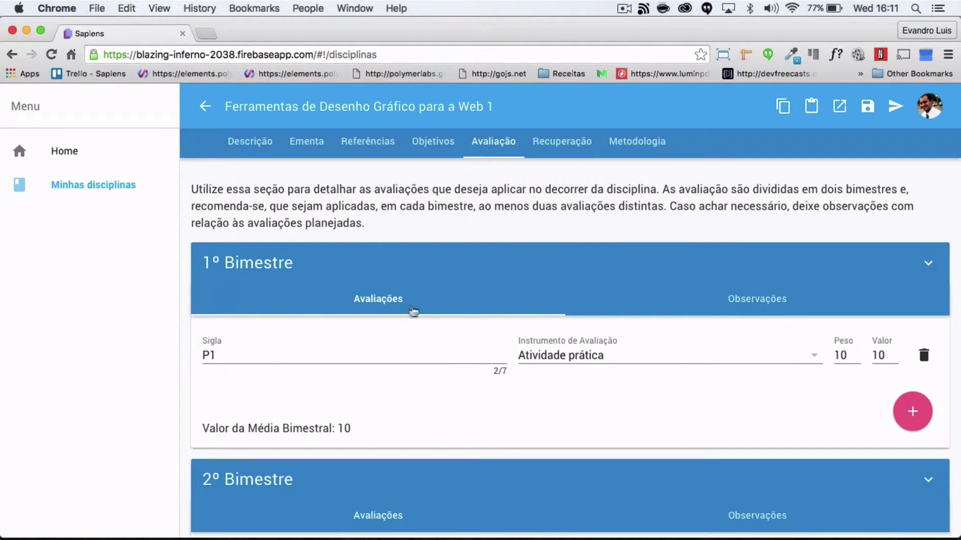
Set the peso of the P1 assessment in the 1º Bimestre to 8 and check the bimester average value.
{"action": "left_click_drag", "start_coordinate": [846, 356], "coordinate": [829, 358]}
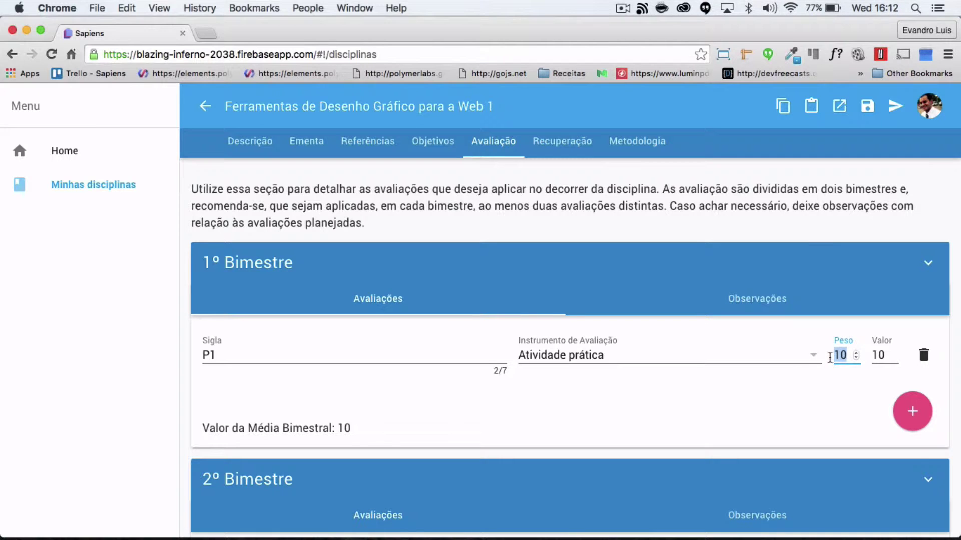
{"action": "type", "text": "8"}
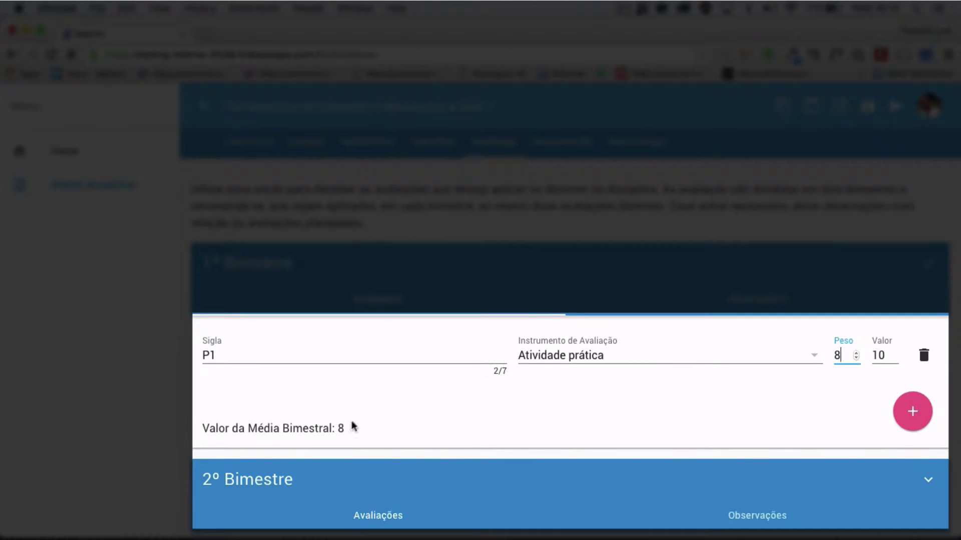
{"action": "left_click_drag", "start_coordinate": [352, 429], "coordinate": [203, 430]}
{"action": "left_click", "coordinate": [363, 418]}
Add a second 1º Bimestre assessment with sigla P2, instrument Prova escrita, peso 2 and valor 10, and check the bimester average value.
{"action": "left_click", "coordinate": [911, 414]}
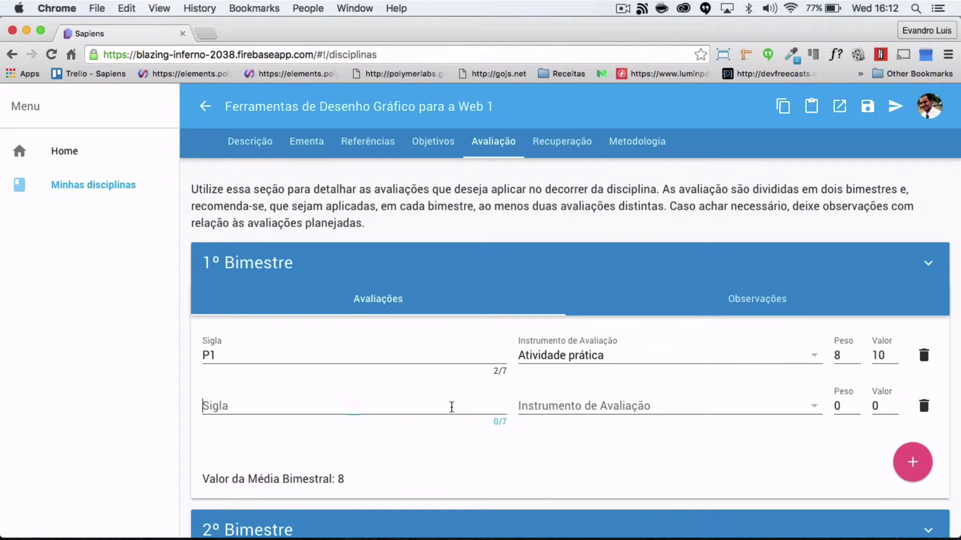
{"action": "left_click", "coordinate": [451, 405]}
{"action": "type", "text": "P2"}
{"action": "left_click", "coordinate": [580, 408]}
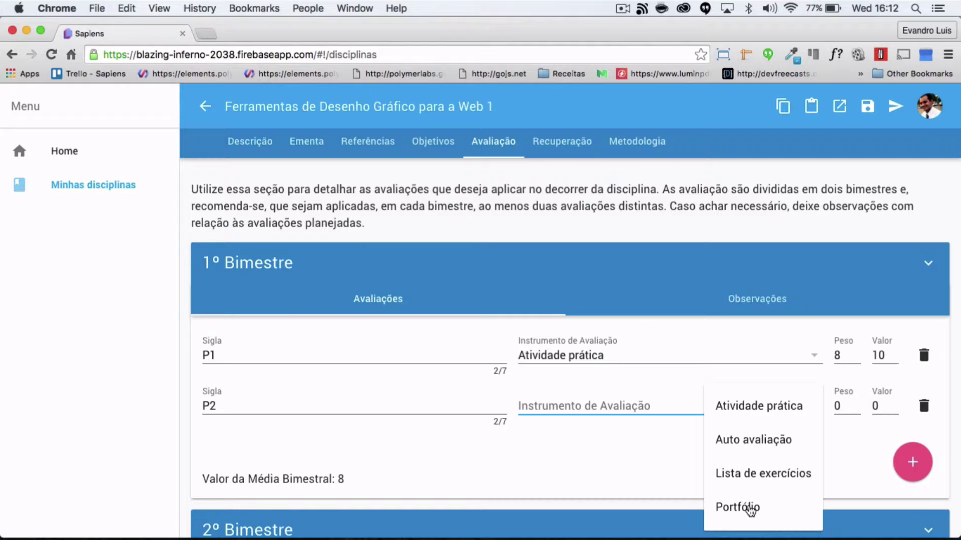
{"action": "scroll", "coordinate": [751, 510], "scroll_direction": "down", "scroll_amount": 3}
{"action": "left_click", "coordinate": [730, 494]}
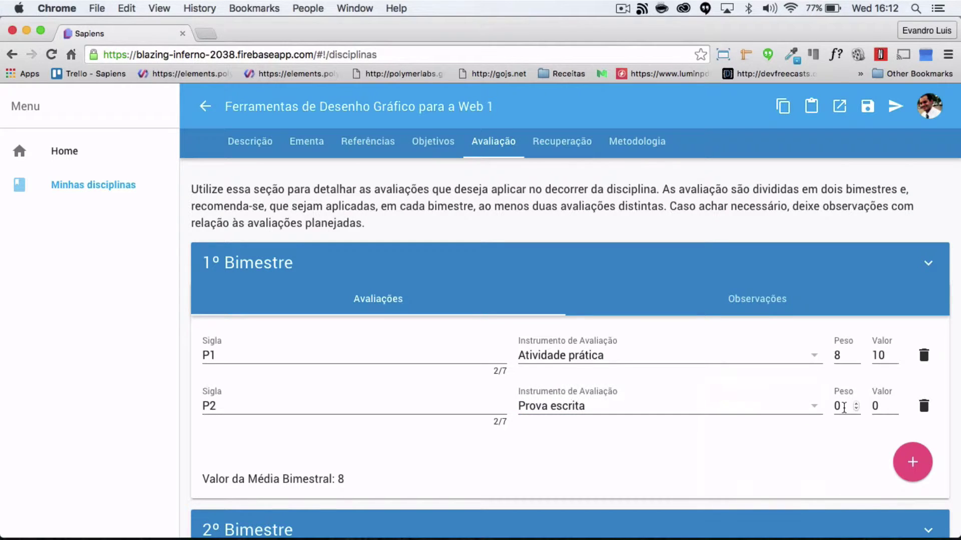
{"action": "double_click", "coordinate": [843, 408]}
{"action": "type", "text": "210"}
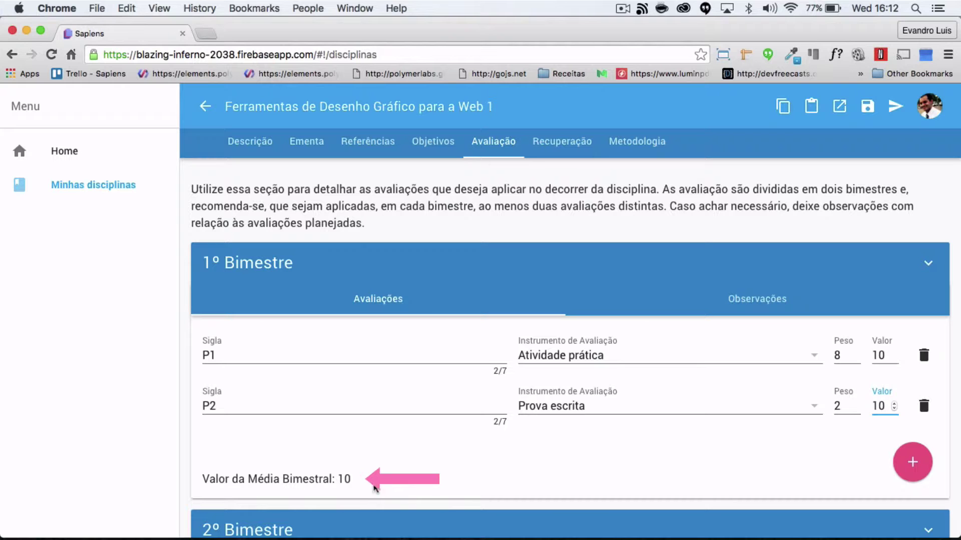
{"action": "left_click_drag", "start_coordinate": [357, 481], "coordinate": [201, 479]}
{"action": "scroll", "coordinate": [381, 456], "scroll_direction": "down", "scroll_amount": 1}
{"action": "scroll", "coordinate": [379, 456], "scroll_direction": "down", "scroll_amount": 4}
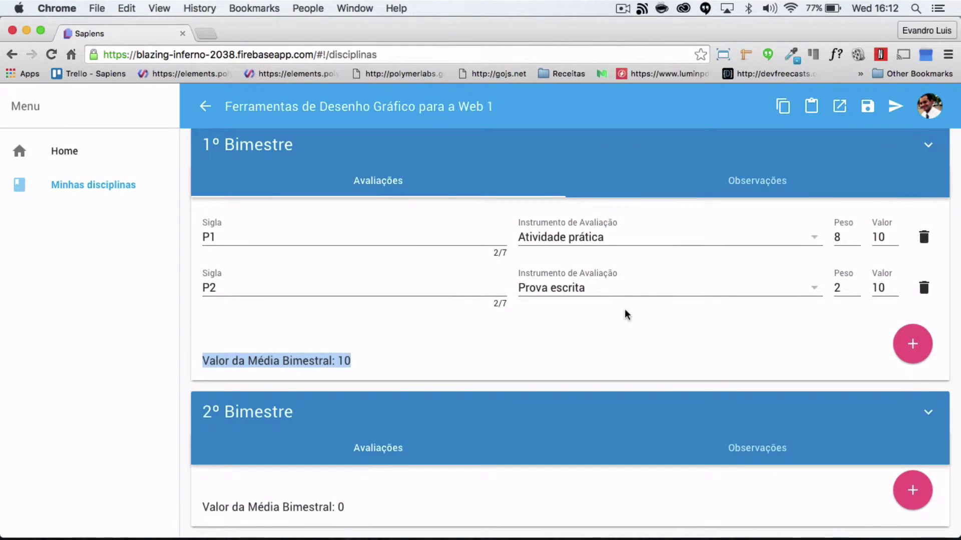
{"action": "left_click", "coordinate": [623, 341]}
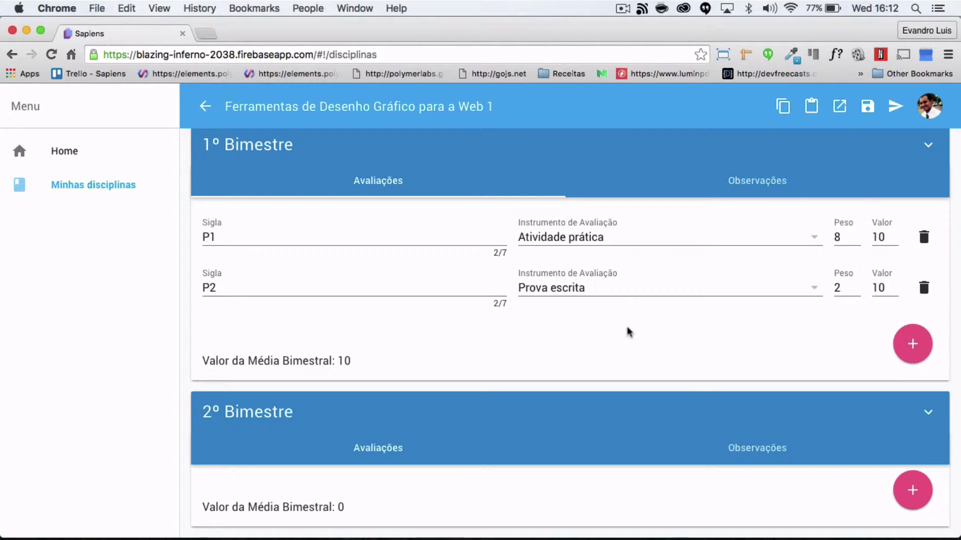
Enter "Descrever aqui suas estratégias" as the Estratégias de Recuperação in the Recuperação section.
{"action": "scroll", "coordinate": [692, 283], "scroll_direction": "up", "scroll_amount": 3}
{"action": "scroll", "coordinate": [695, 285], "scroll_direction": "up", "scroll_amount": 2}
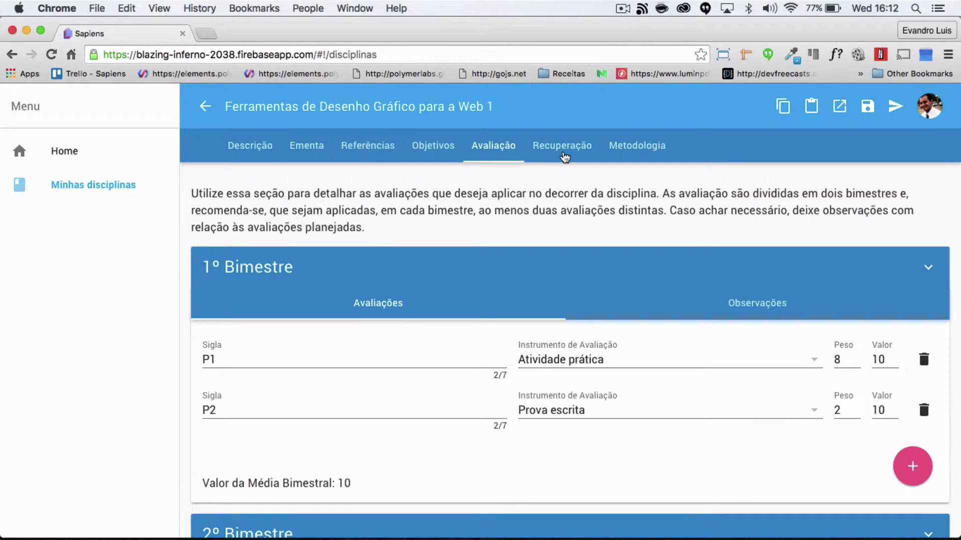
{"action": "left_click", "coordinate": [564, 157]}
{"action": "left_click", "coordinate": [439, 237]}
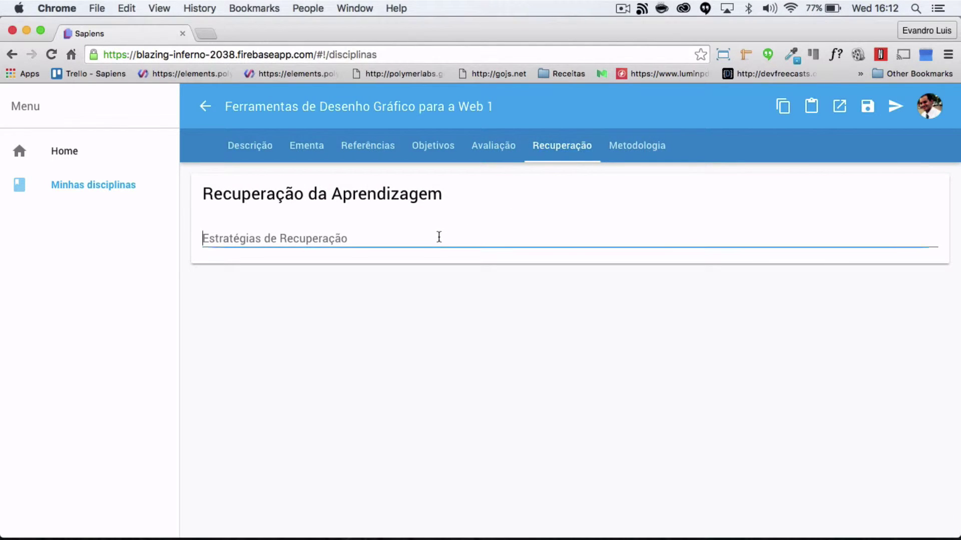
{"action": "type", "text": "Descrever aqui suas estratégias"}
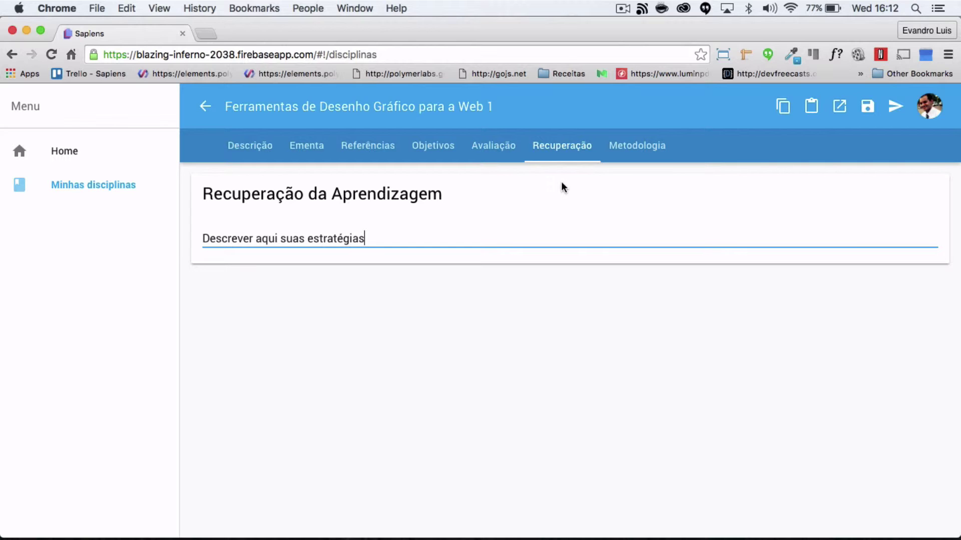
Look through the Metodologia section and set its Quantidade de aulas práticas to 20.
{"action": "left_click", "coordinate": [633, 157]}
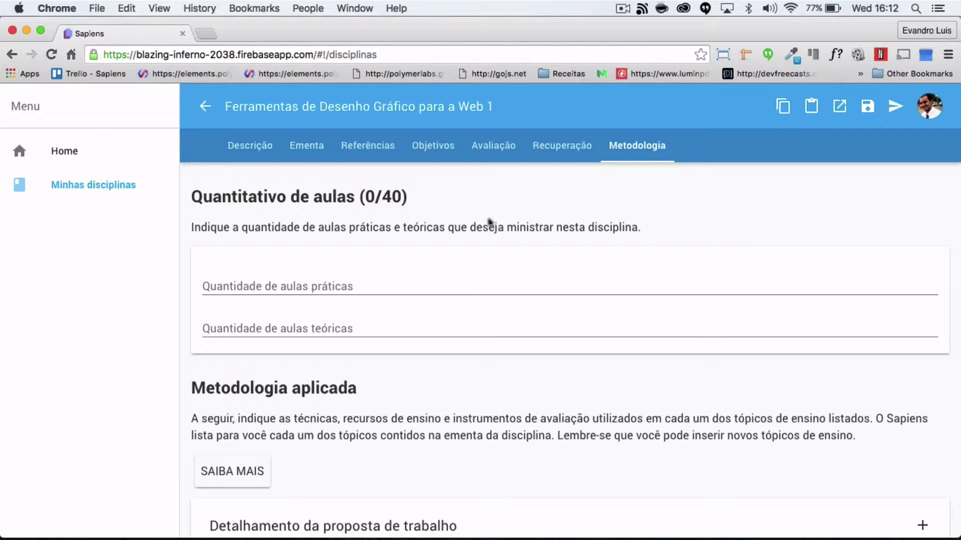
{"action": "scroll", "coordinate": [478, 225], "scroll_direction": "down", "scroll_amount": 5}
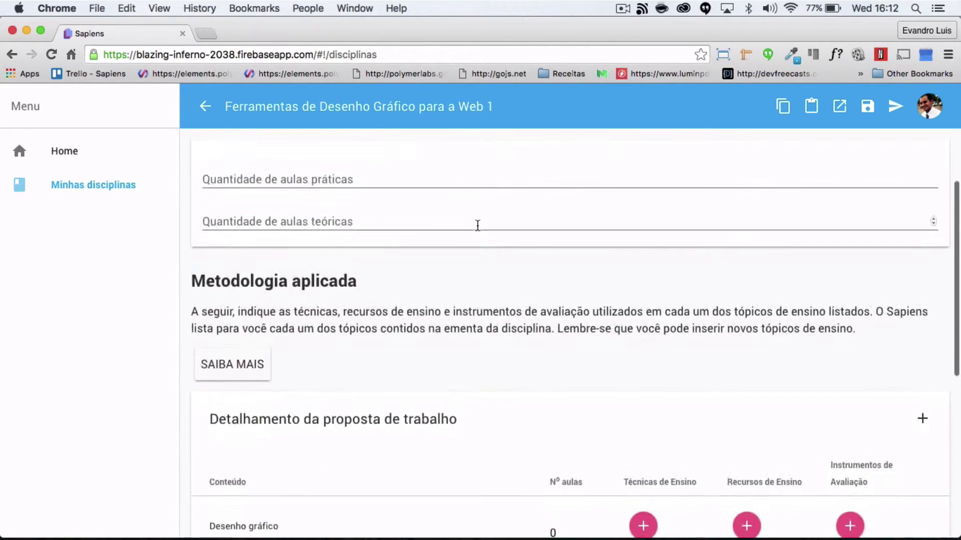
{"action": "scroll", "coordinate": [478, 225], "scroll_direction": "down", "scroll_amount": 5}
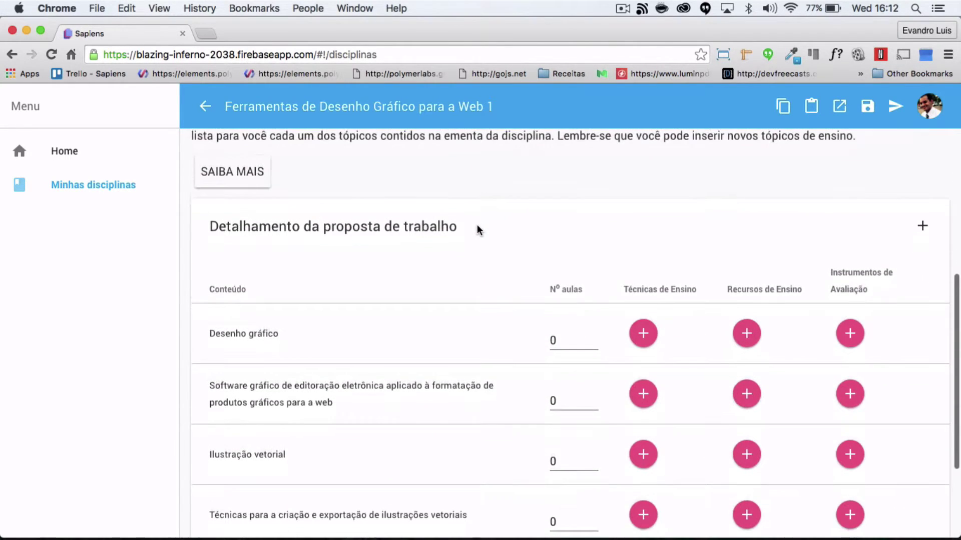
{"action": "scroll", "coordinate": [476, 229], "scroll_direction": "down", "scroll_amount": 2}
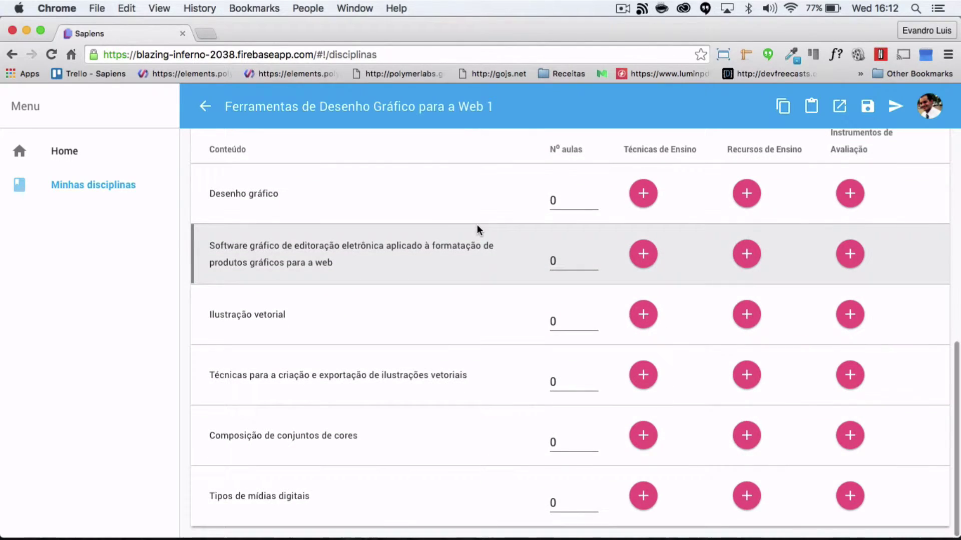
{"action": "scroll", "coordinate": [478, 229], "scroll_direction": "up", "scroll_amount": 6}
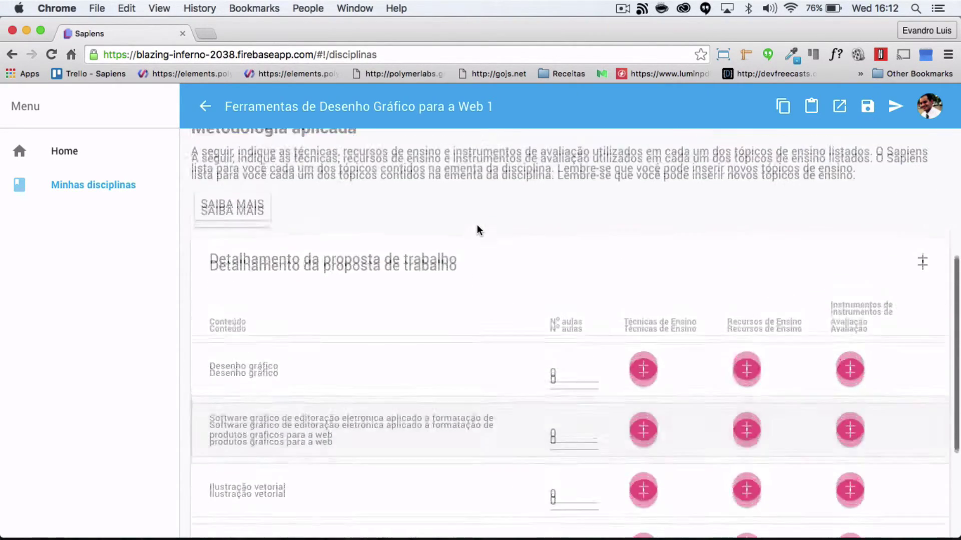
{"action": "scroll", "coordinate": [476, 224], "scroll_direction": "up", "scroll_amount": 5}
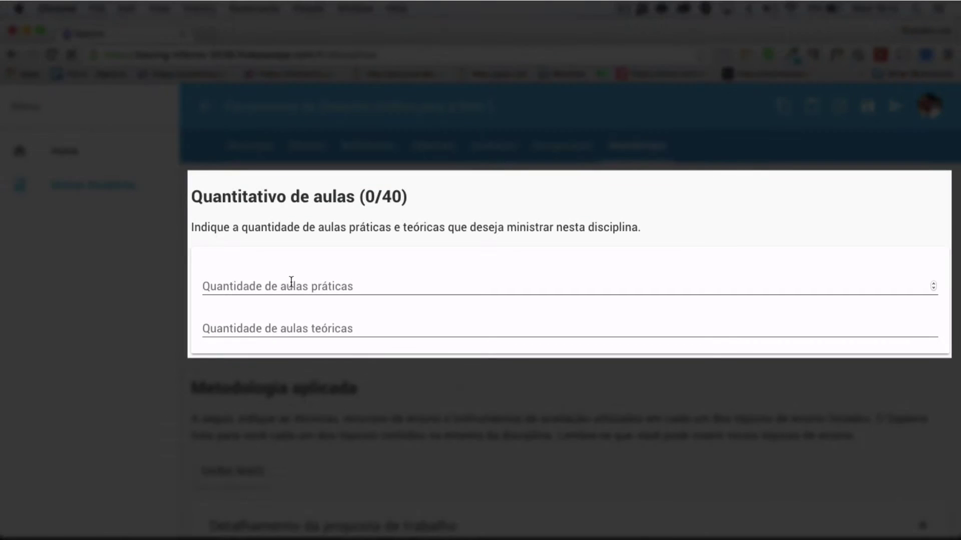
{"action": "left_click", "coordinate": [290, 286]}
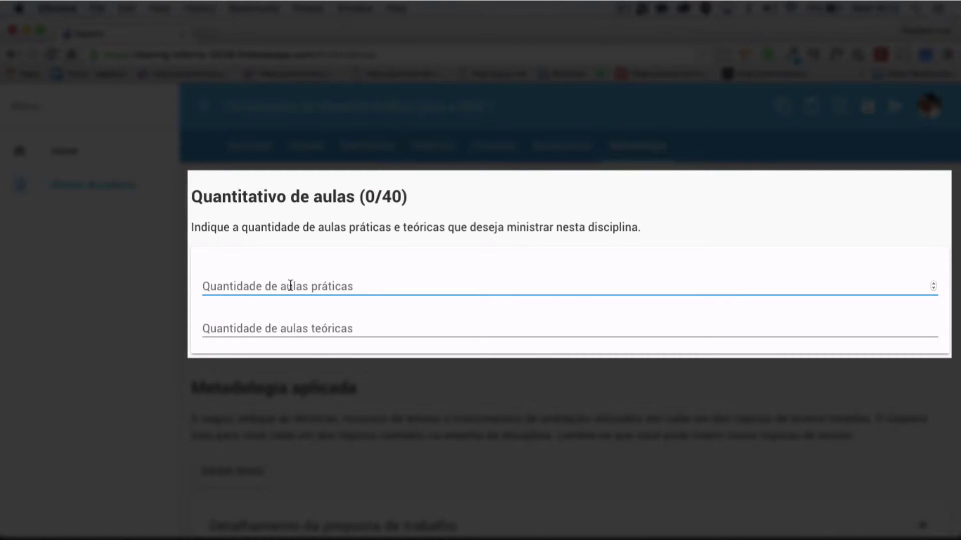
{"action": "type", "text": "20"}
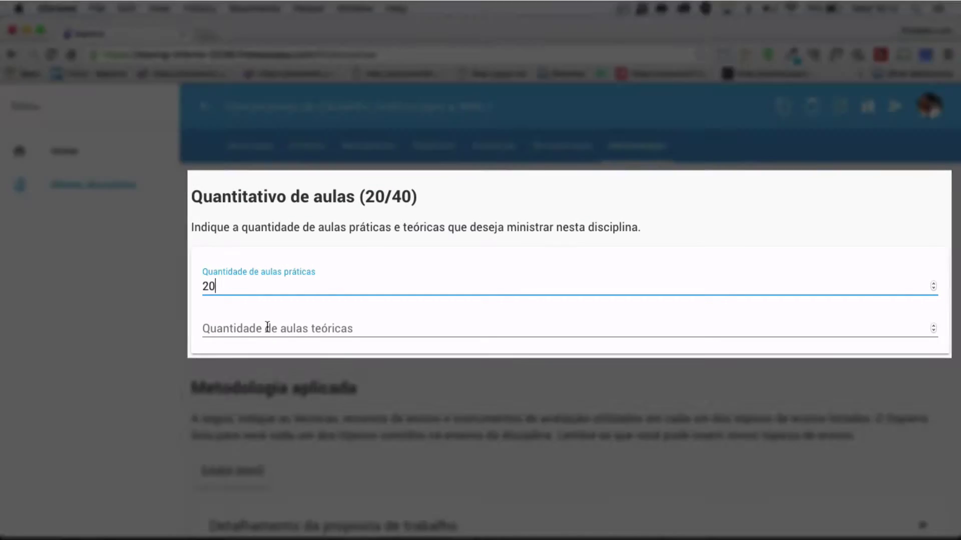
Try a Quantidade de aulas teóricas of 30, dismiss the alert, and change the quantity to 20.
{"action": "left_click", "coordinate": [269, 325]}
{"action": "type", "text": "3"}
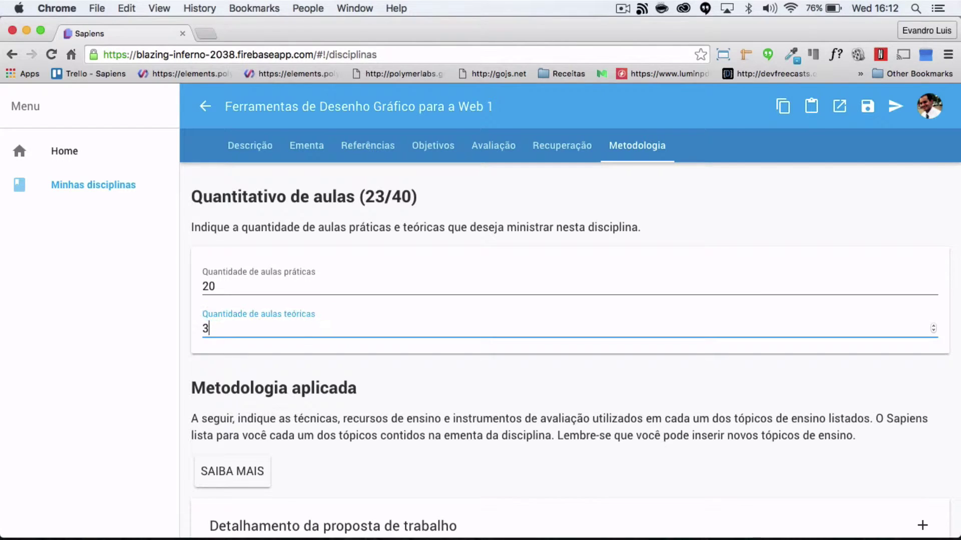
{"action": "type", "text": "0"}
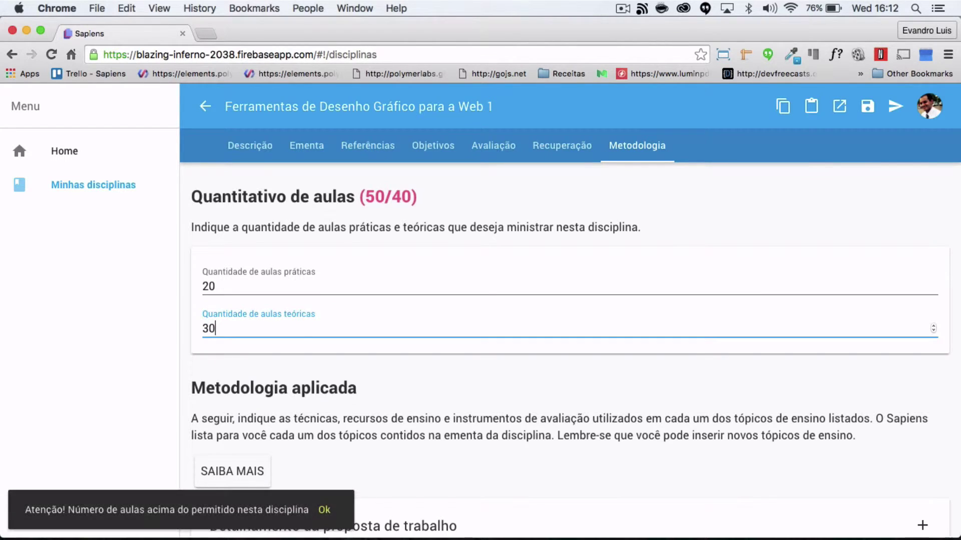
{"action": "left_click", "coordinate": [324, 510]}
{"action": "double_click", "coordinate": [208, 329]}
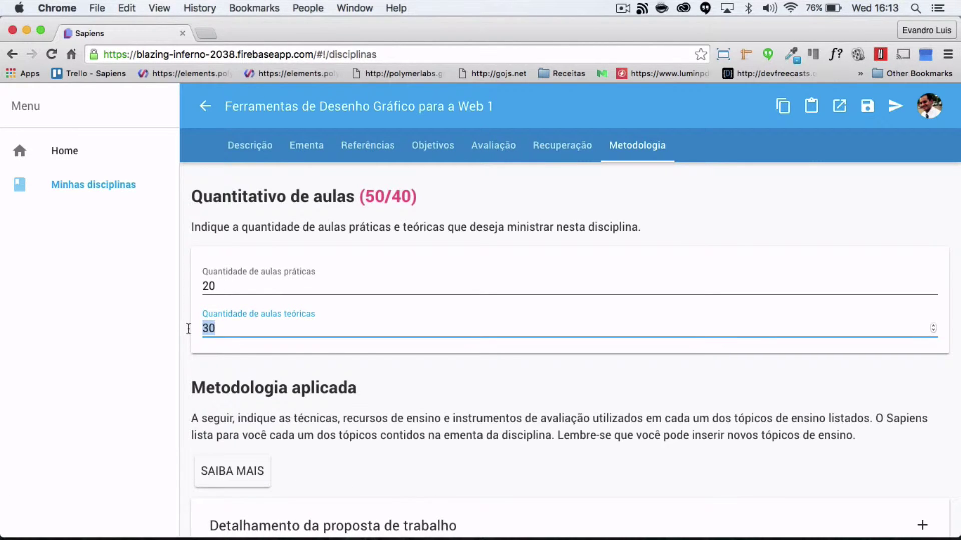
{"action": "type", "text": "20"}
In Detalhamento da proposta de trabalho, give Desenho gráfico 5 lessons and the teaching technique Aula prática.
{"action": "scroll", "coordinate": [362, 399], "scroll_direction": "down", "scroll_amount": 5}
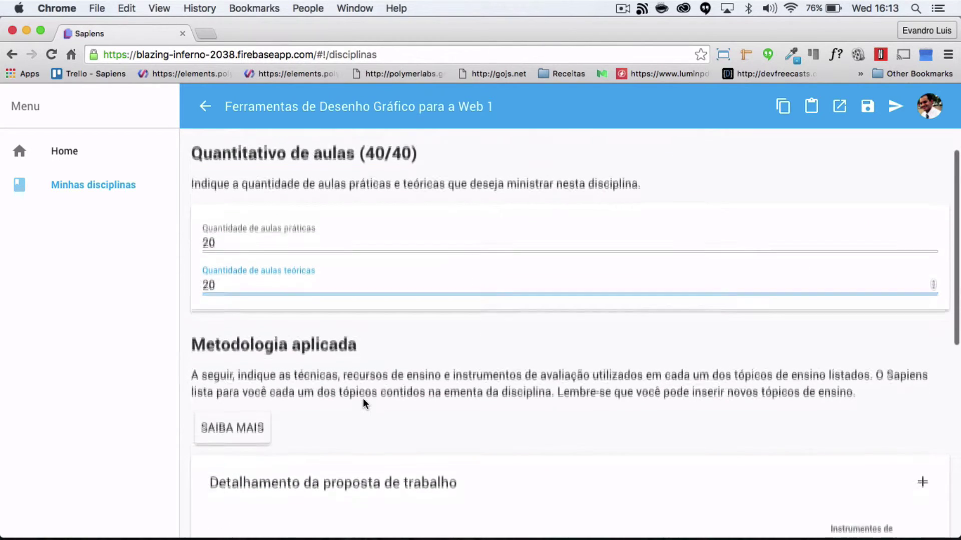
{"action": "scroll", "coordinate": [362, 398], "scroll_direction": "down", "scroll_amount": 5}
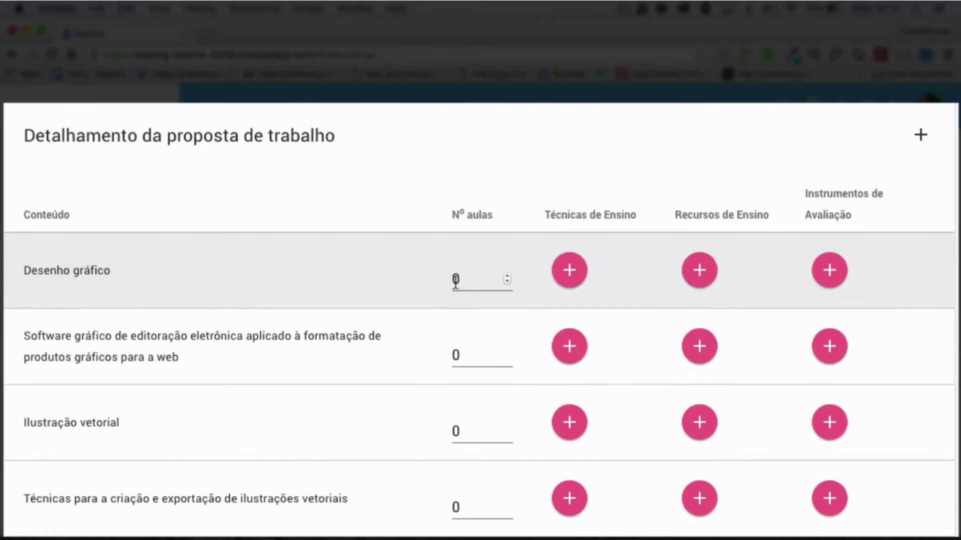
{"action": "double_click", "coordinate": [443, 280]}
{"action": "type", "text": "5"}
{"action": "left_click", "coordinate": [569, 269]}
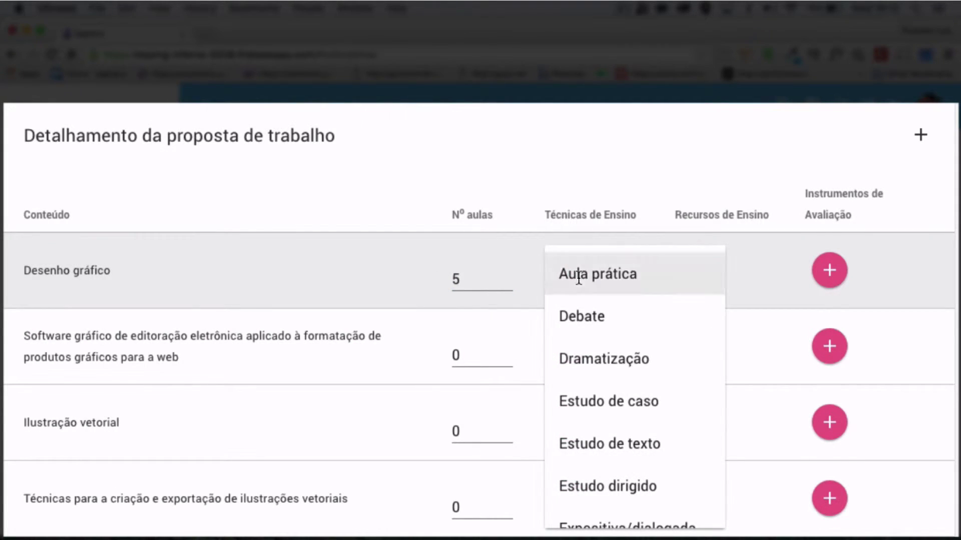
{"action": "left_click", "coordinate": [574, 271]}
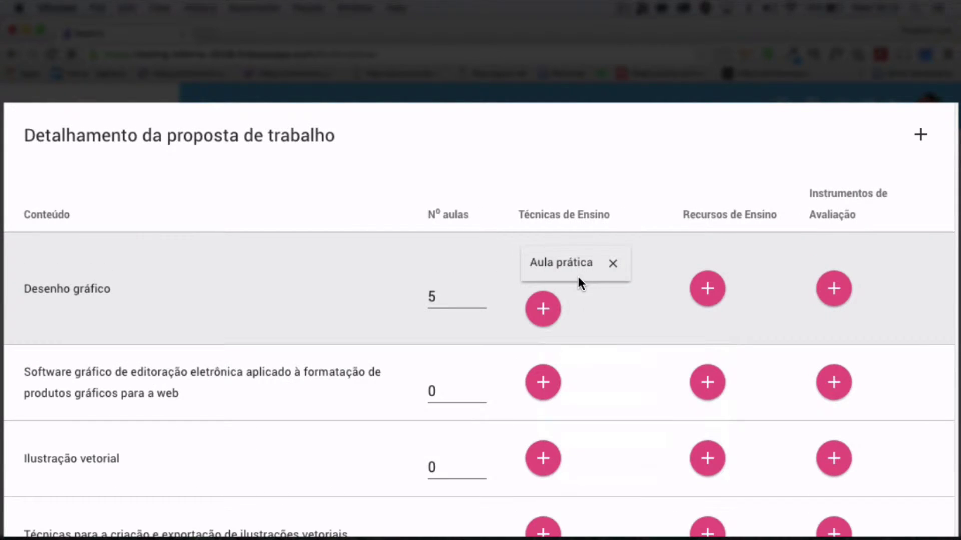
Add the teaching resource Flip-Chart and the assessment instrument Lista de exercícios to the Desenho gráfico topic.
{"action": "left_click", "coordinate": [720, 296]}
{"action": "left_click", "coordinate": [734, 375]}
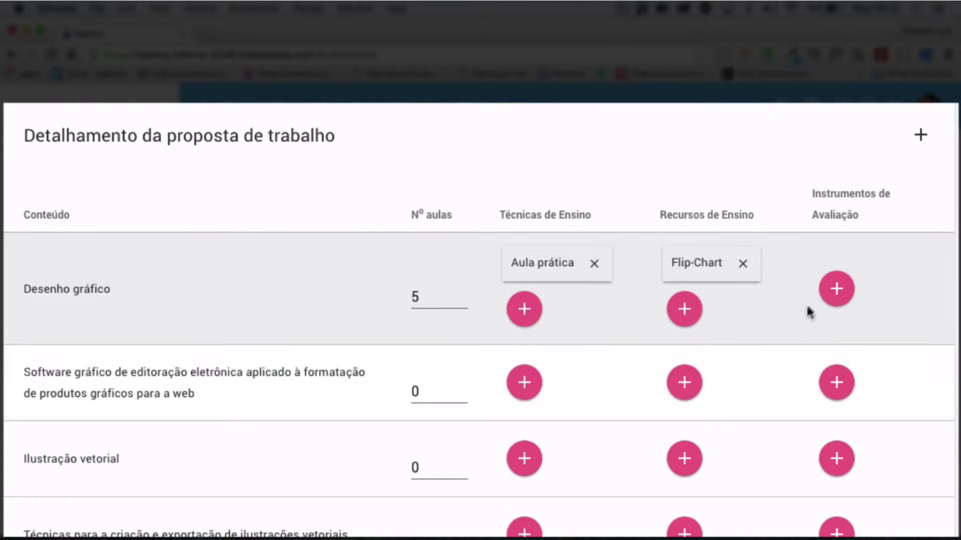
{"action": "left_click", "coordinate": [826, 295]}
{"action": "scroll", "coordinate": [844, 378], "scroll_direction": "down", "scroll_amount": 2}
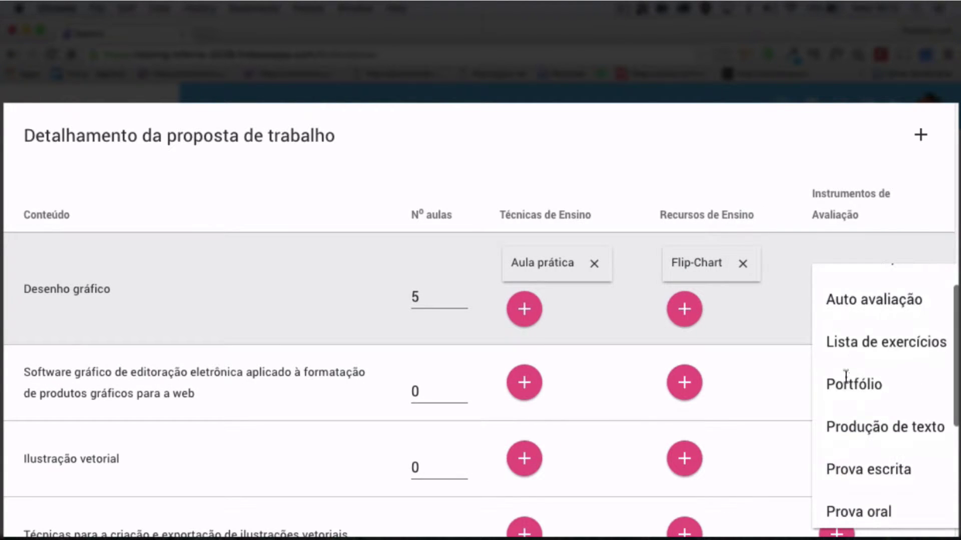
{"action": "left_click", "coordinate": [858, 344]}
Add Prova escrita as a second assessment instrument and Material concreto específico as a second teaching resource for Desenho gráfico.
{"action": "left_click", "coordinate": [807, 308]}
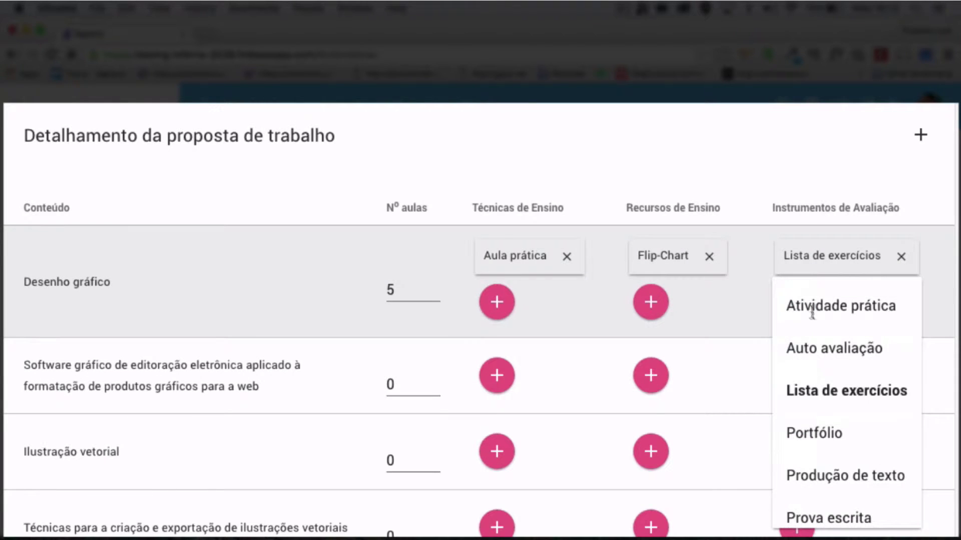
{"action": "scroll", "coordinate": [832, 387], "scroll_direction": "down", "scroll_amount": 3}
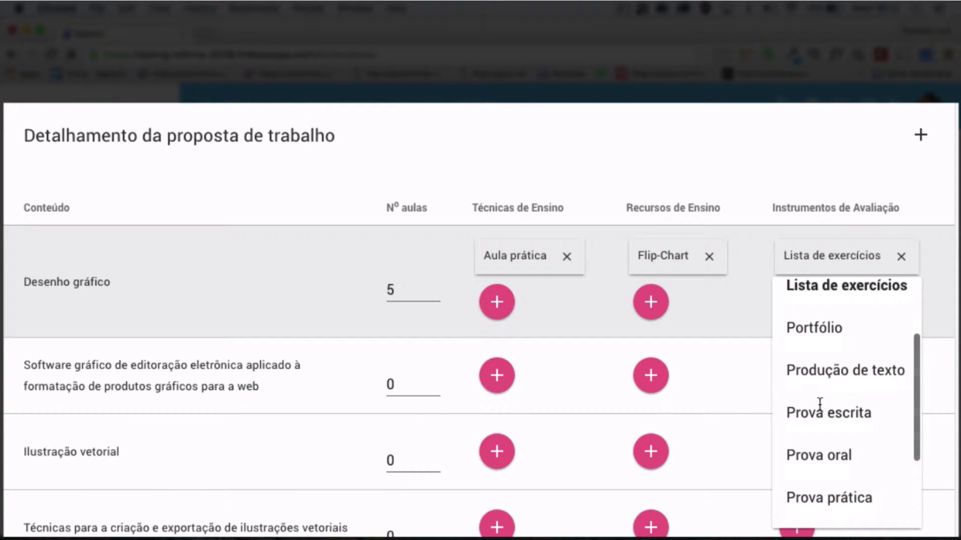
{"action": "left_click", "coordinate": [813, 413]}
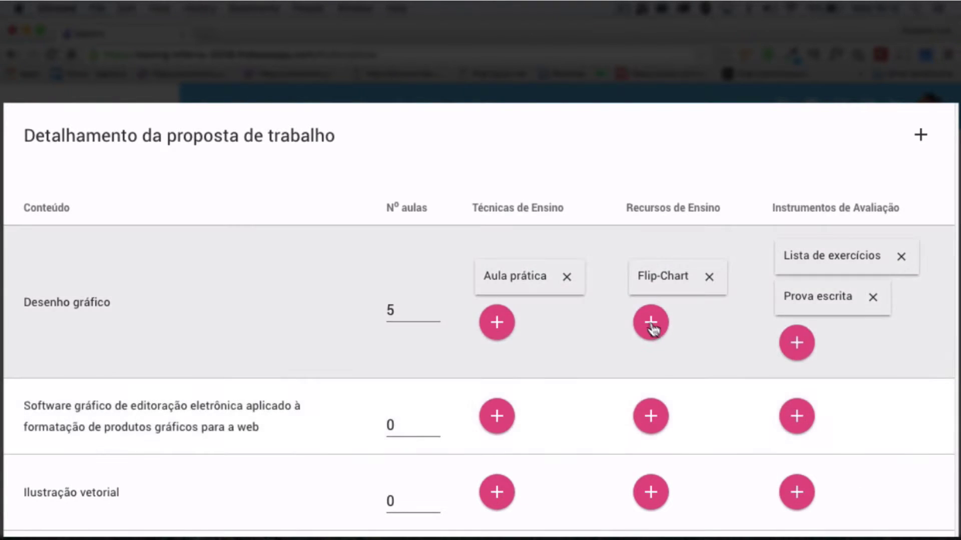
{"action": "left_click", "coordinate": [651, 323]}
{"action": "scroll", "coordinate": [671, 408], "scroll_direction": "down", "scroll_amount": 4}
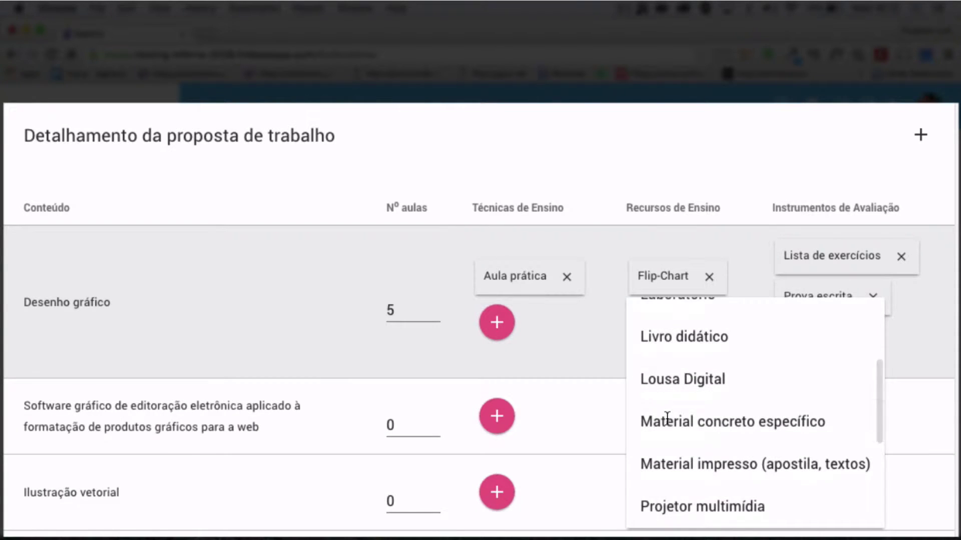
{"action": "left_click", "coordinate": [667, 420]}
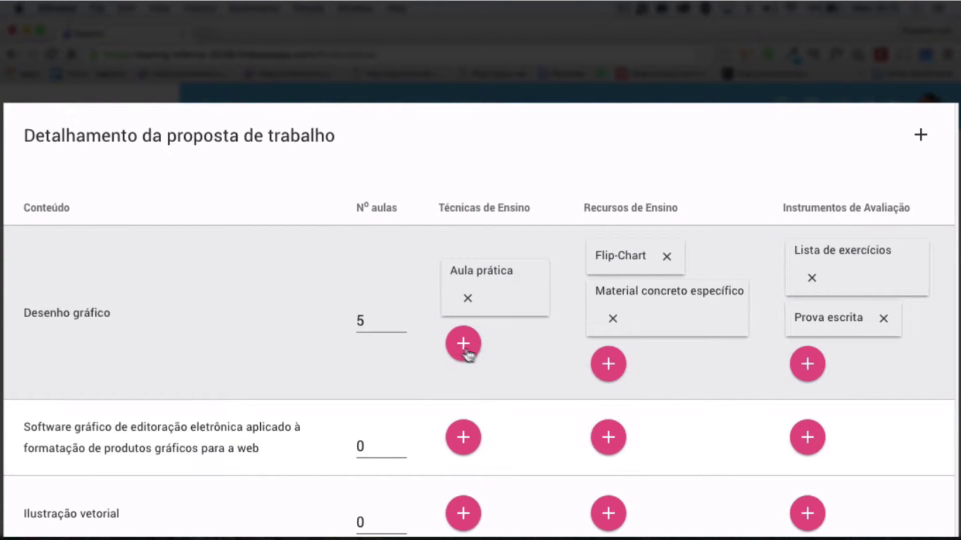
Add the custom teaching technique "Recurso qualquer" to the Desenho gráfico topic using the Outro option.
{"action": "left_click", "coordinate": [461, 344]}
{"action": "scroll", "coordinate": [548, 427], "scroll_direction": "down", "scroll_amount": 3}
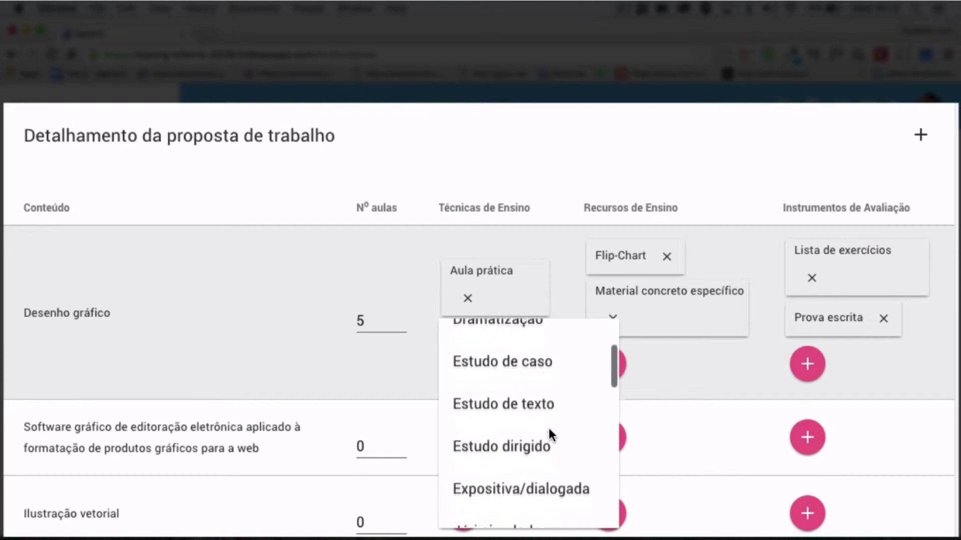
{"action": "scroll", "coordinate": [549, 428], "scroll_direction": "down", "scroll_amount": 12}
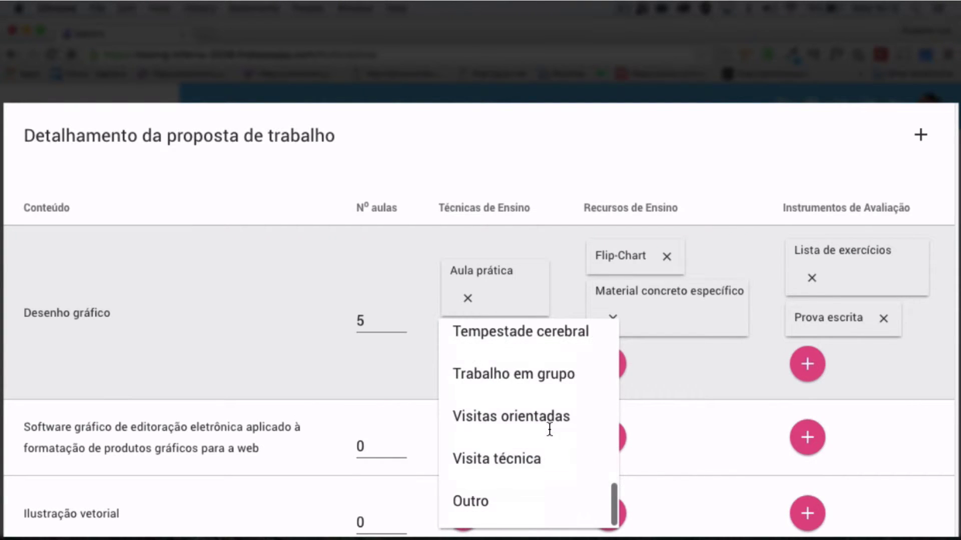
{"action": "left_click", "coordinate": [465, 501]}
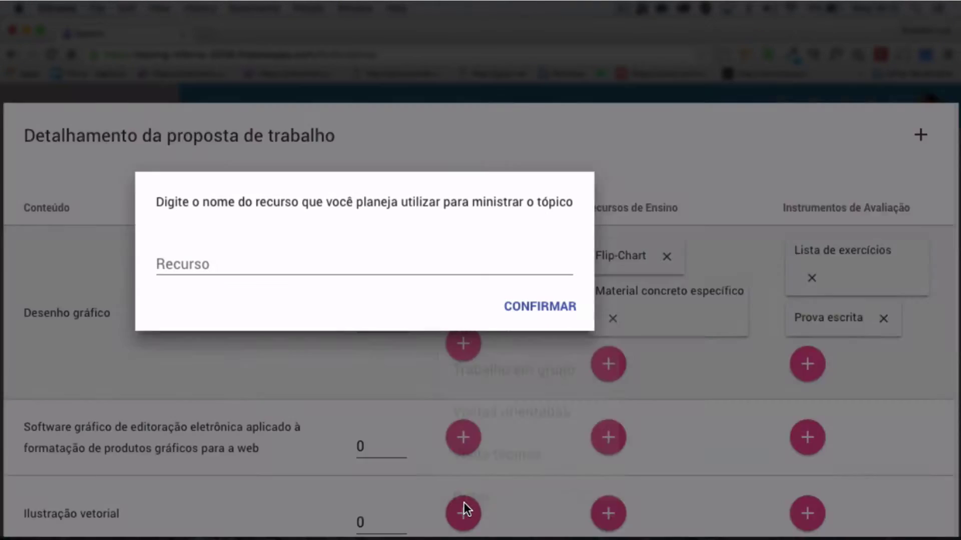
{"action": "left_click", "coordinate": [202, 265]}
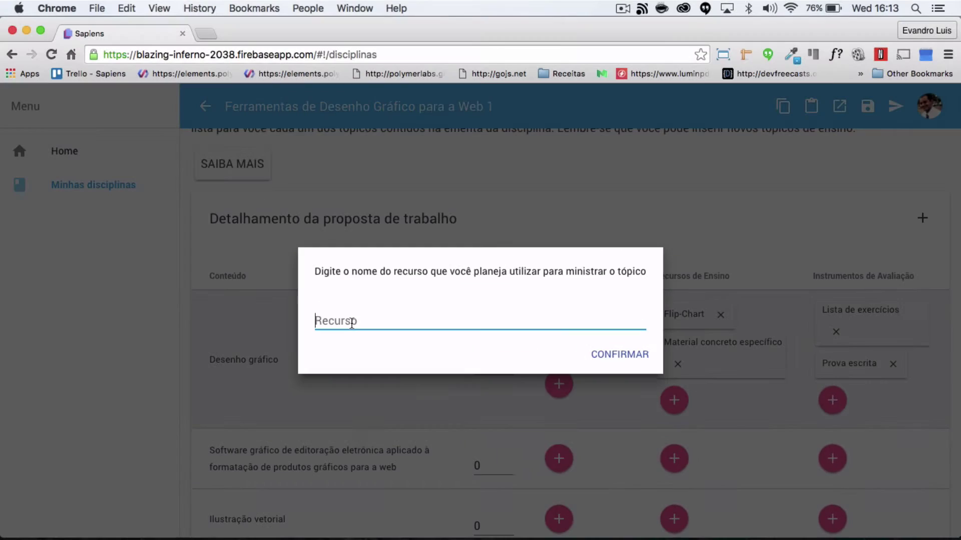
{"action": "type", "text": "Recurso qualquer"}
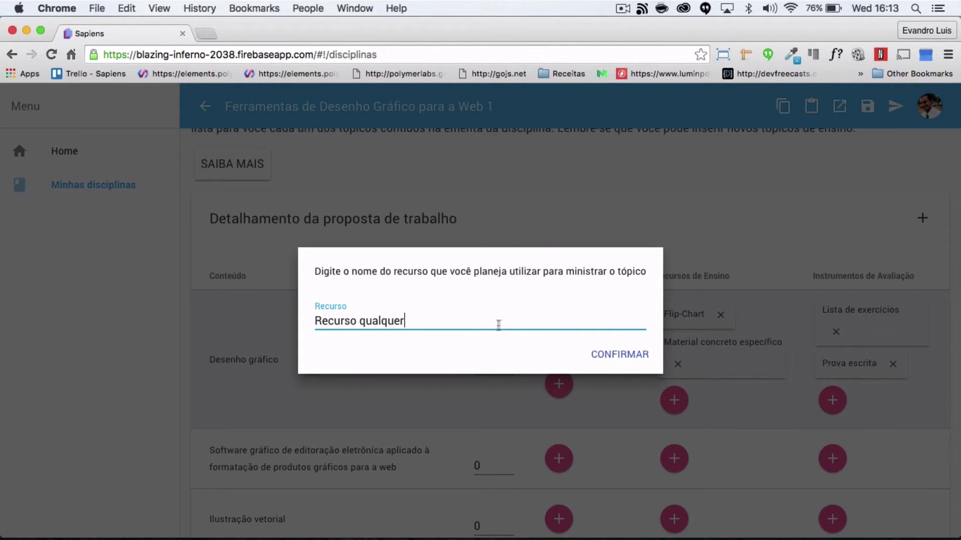
{"action": "left_click", "coordinate": [604, 356]}
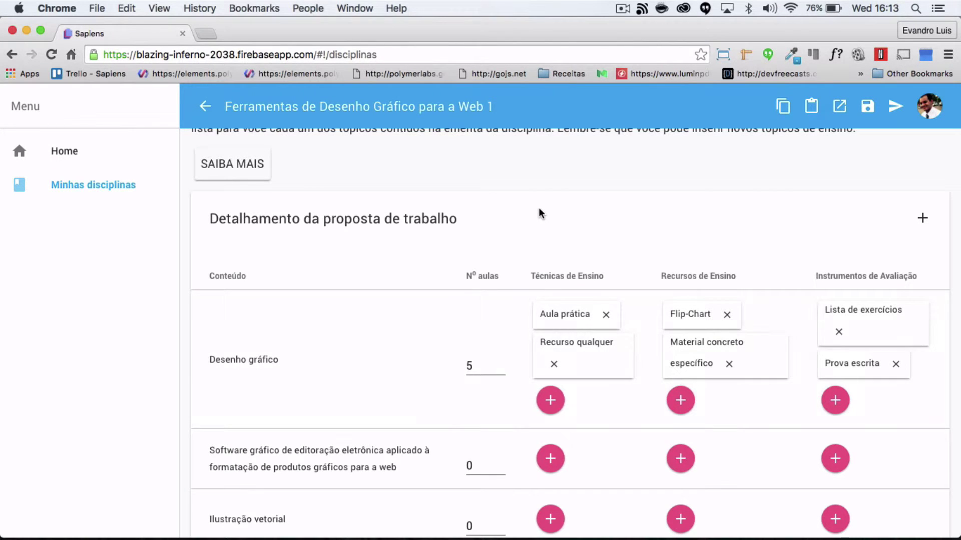
Save the teaching plan and send it to the chefia imediata.
{"action": "scroll", "coordinate": [540, 214], "scroll_direction": "down", "scroll_amount": 5}
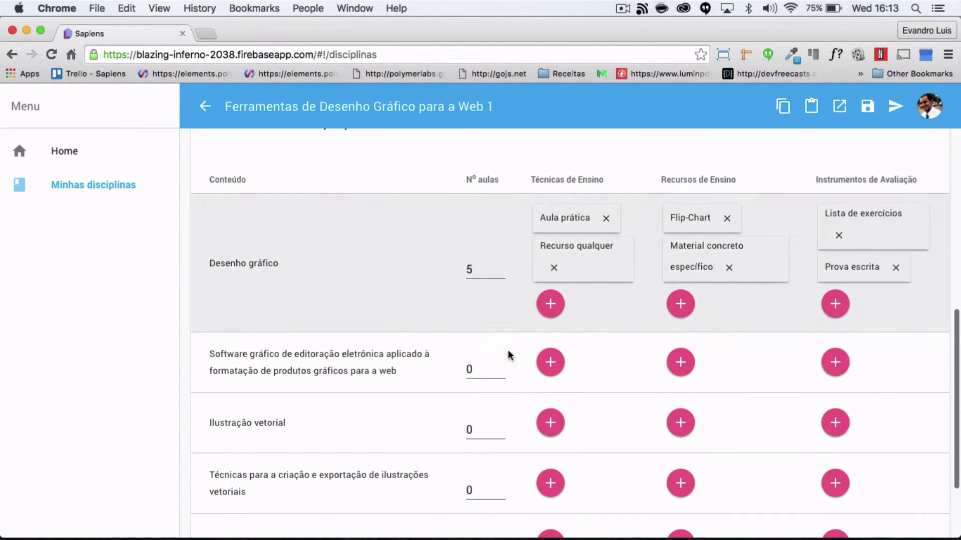
{"action": "scroll", "coordinate": [508, 353], "scroll_direction": "down", "scroll_amount": 3}
{"action": "scroll", "coordinate": [508, 352], "scroll_direction": "up", "scroll_amount": 6}
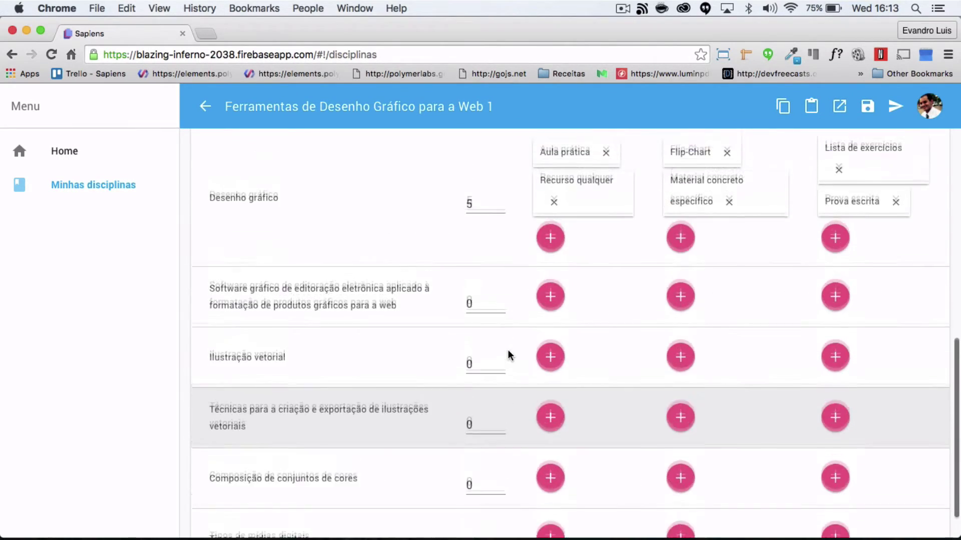
{"action": "scroll", "coordinate": [509, 355], "scroll_direction": "up", "scroll_amount": 12}
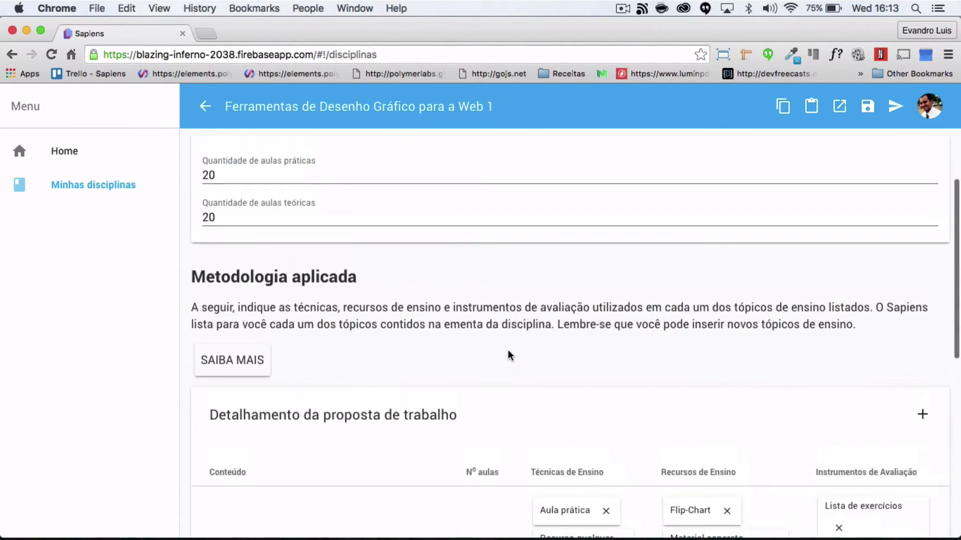
{"action": "scroll", "coordinate": [508, 353], "scroll_direction": "up", "scroll_amount": 2}
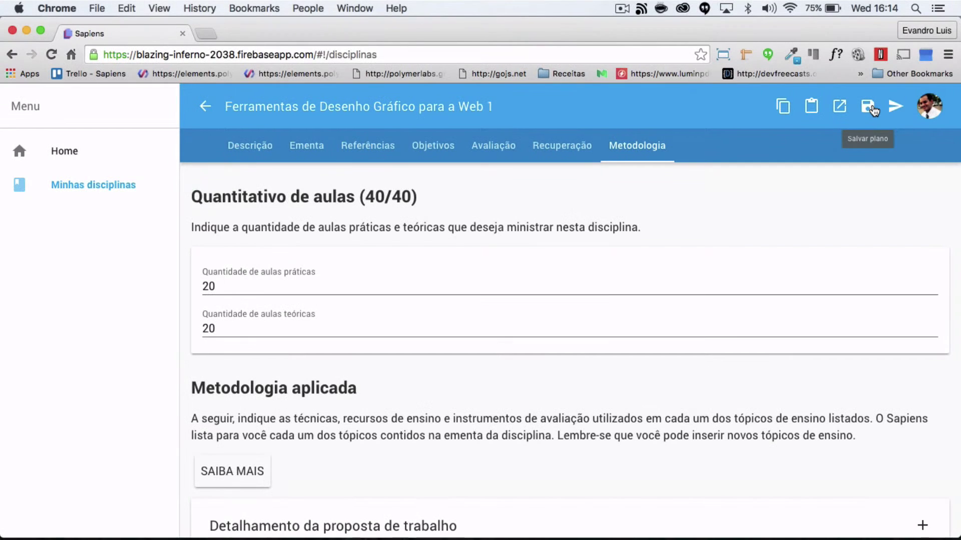
{"action": "left_click", "coordinate": [872, 109]}
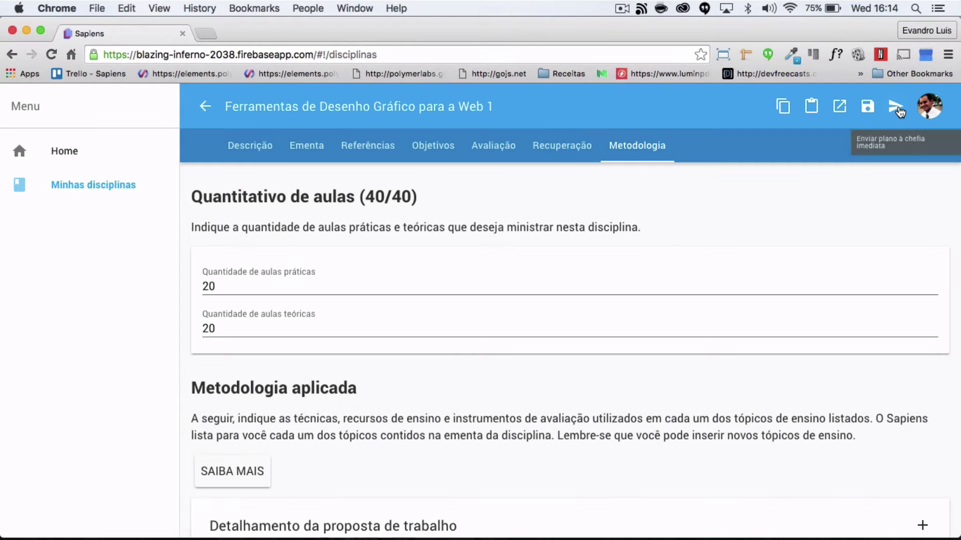
{"action": "left_click", "coordinate": [898, 109]}
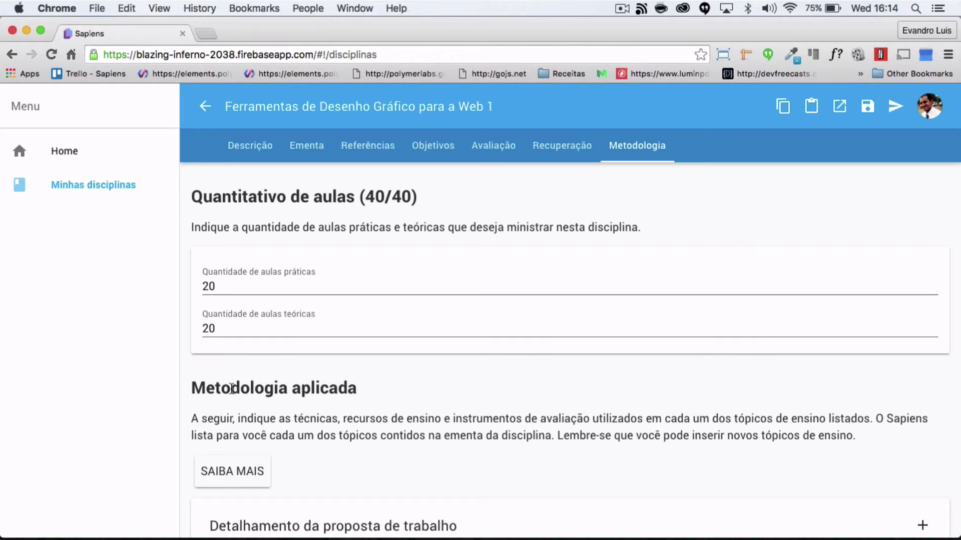
Copy the introductory paragraph below the Metodologia aplicada heading.
{"action": "left_click_drag", "start_coordinate": [188, 417], "coordinate": [466, 418]}
{"action": "left_click", "coordinate": [451, 419]}
{"action": "left_click_drag", "start_coordinate": [200, 423], "coordinate": [862, 444]}
{"action": "key", "text": "super+c"}
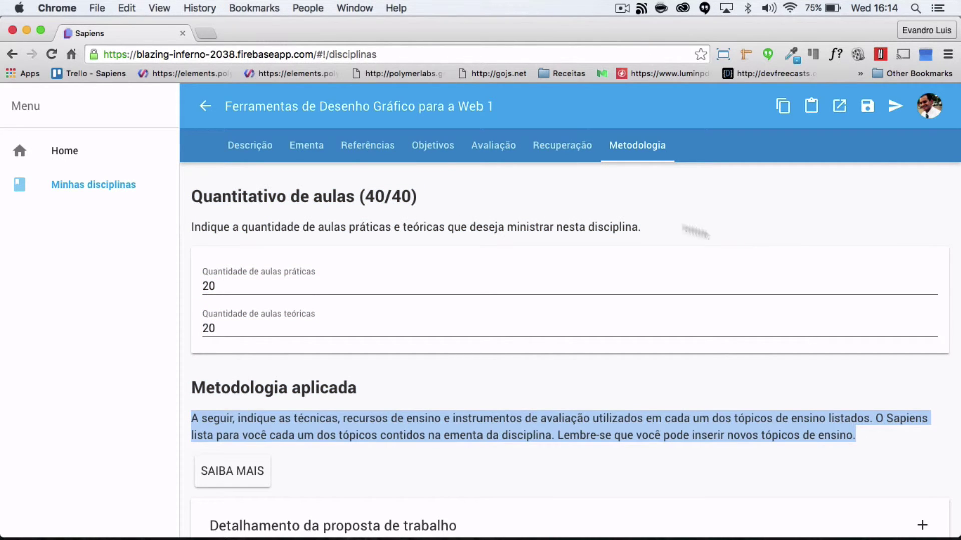
Replace the texts of Objetivo Geral and Objetivos Específicos da Unidade Curricular with the copied paragraph.
{"action": "left_click", "coordinate": [432, 153]}
{"action": "left_click", "coordinate": [304, 239]}
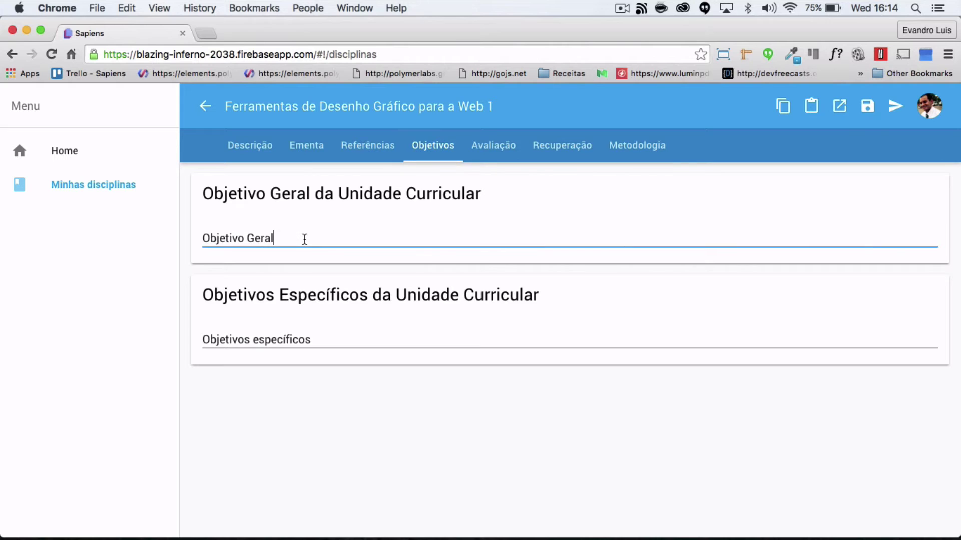
{"action": "key", "text": "super+a"}
{"action": "key", "text": "super+v"}
{"action": "left_click", "coordinate": [269, 354]}
{"action": "key", "text": "super+a"}
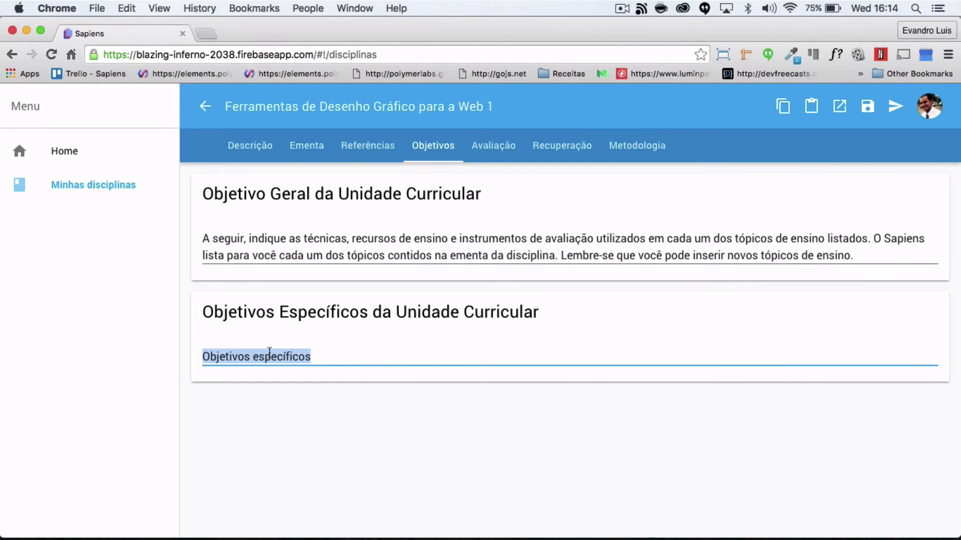
{"action": "key", "text": "super+v"}
Replace the Recuperação da Aprendizagem strategy text with the copied paragraph.
{"action": "left_click", "coordinate": [489, 159]}
{"action": "left_click", "coordinate": [555, 155]}
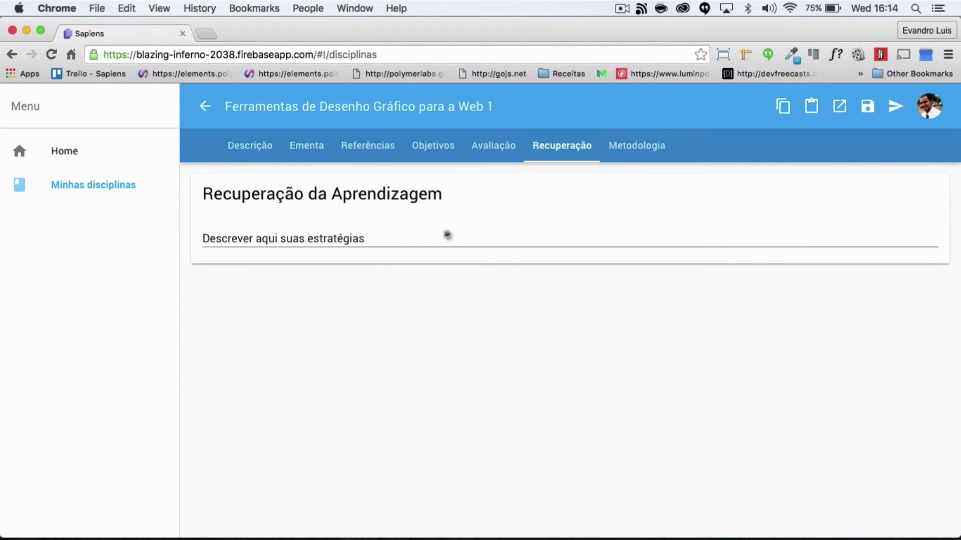
{"action": "left_click", "coordinate": [435, 235]}
{"action": "key", "text": "super+a"}
{"action": "key", "text": "super+v"}
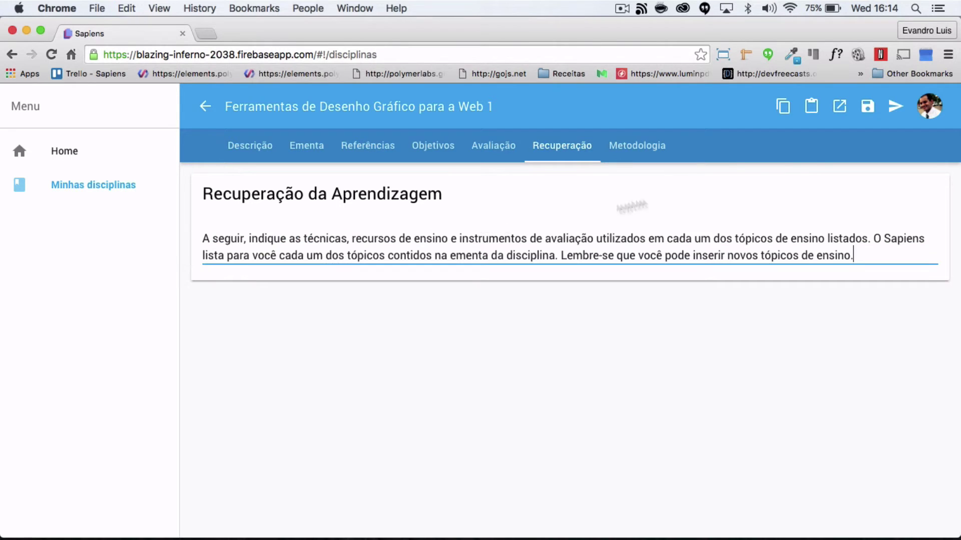
Generate the plan's PDF preview, review its sections from Identificação to the methodology table, and close it.
{"action": "left_click", "coordinate": [840, 112]}
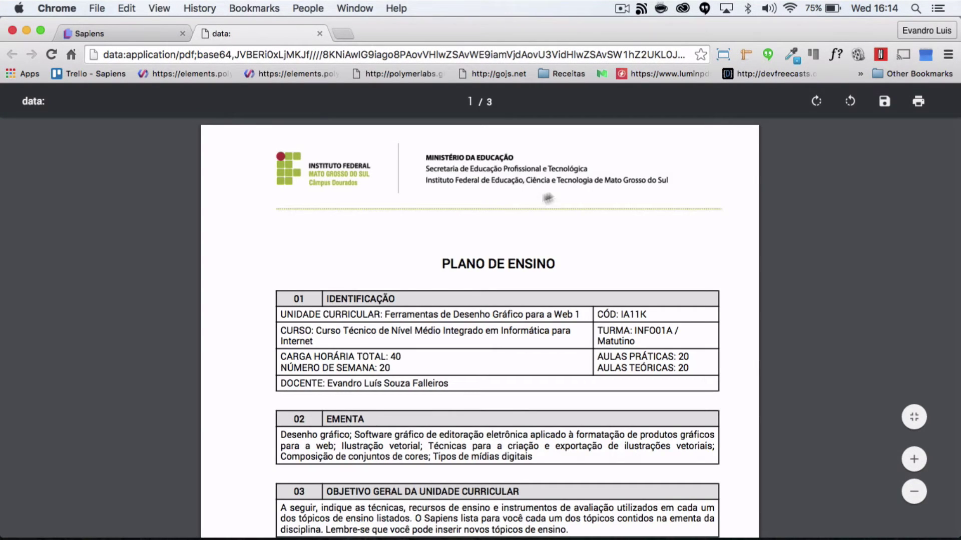
{"action": "scroll", "coordinate": [419, 293], "scroll_direction": "down", "scroll_amount": 3}
{"action": "scroll", "coordinate": [420, 297], "scroll_direction": "down", "scroll_amount": 8}
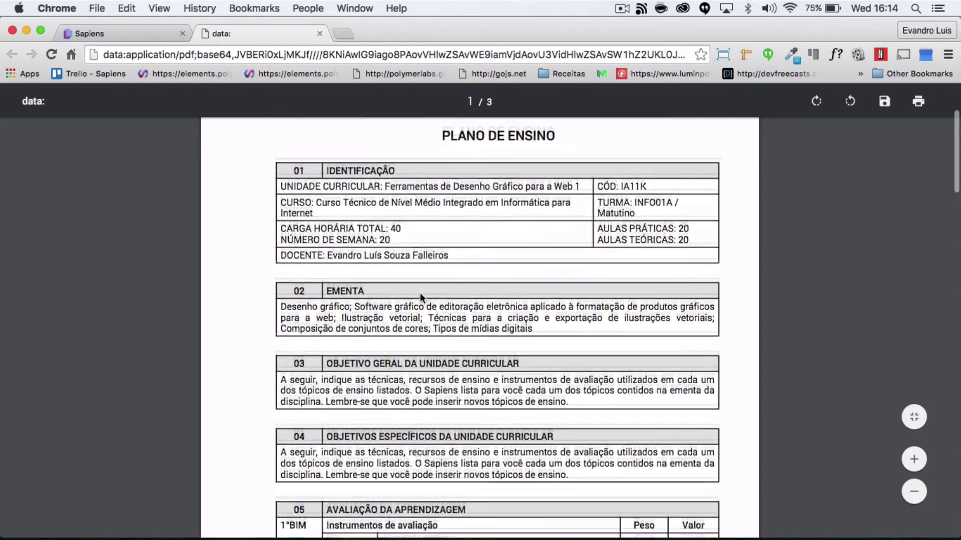
{"action": "scroll", "coordinate": [421, 296], "scroll_direction": "down", "scroll_amount": 9}
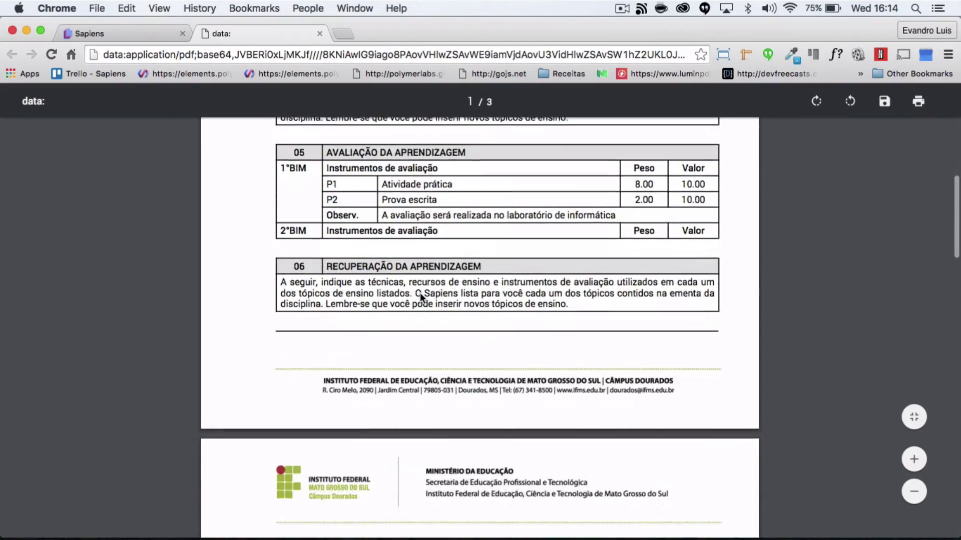
{"action": "scroll", "coordinate": [420, 296], "scroll_direction": "down", "scroll_amount": 10}
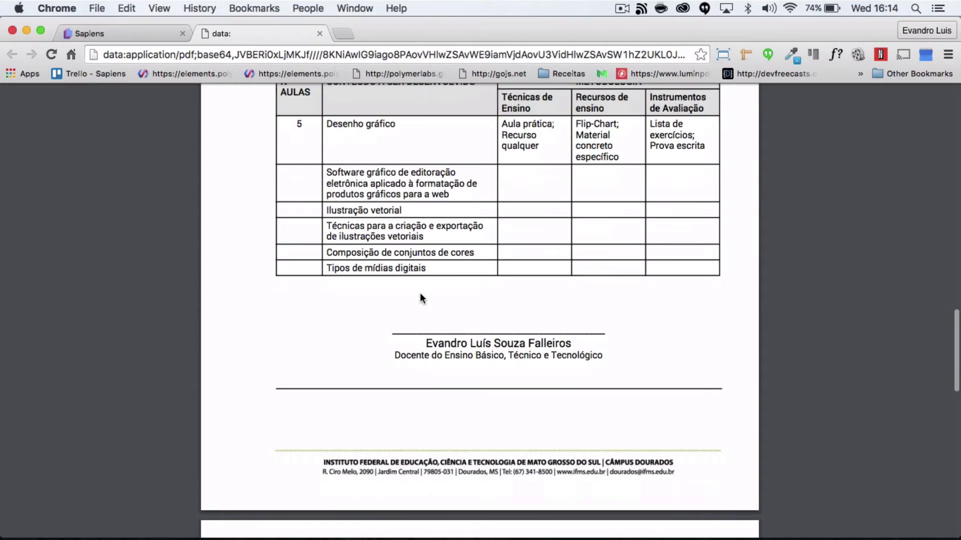
{"action": "left_click", "coordinate": [320, 35]}
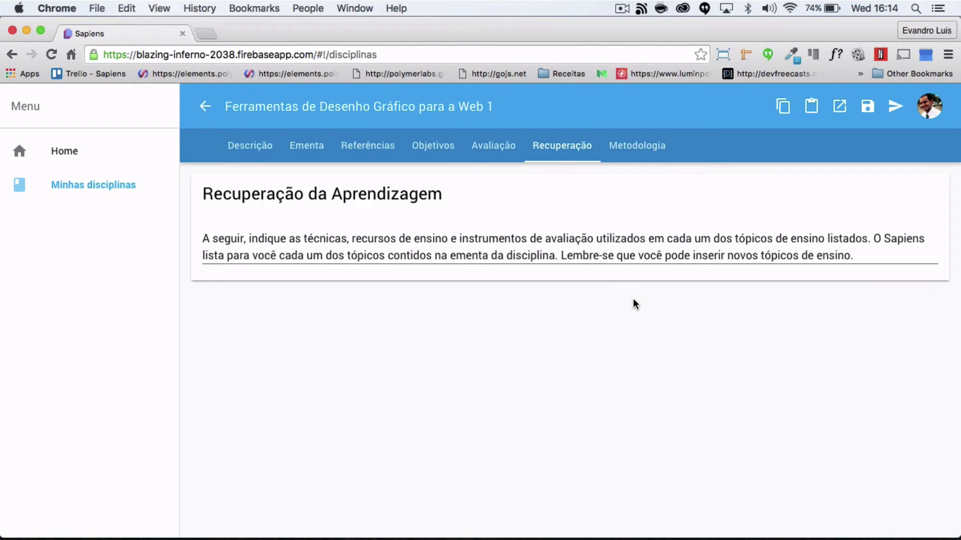
Check the Objetivos section, return to Minhas disciplinas and look over the listed classes, including INFO01A and INFO01B.
{"action": "left_click", "coordinate": [437, 148]}
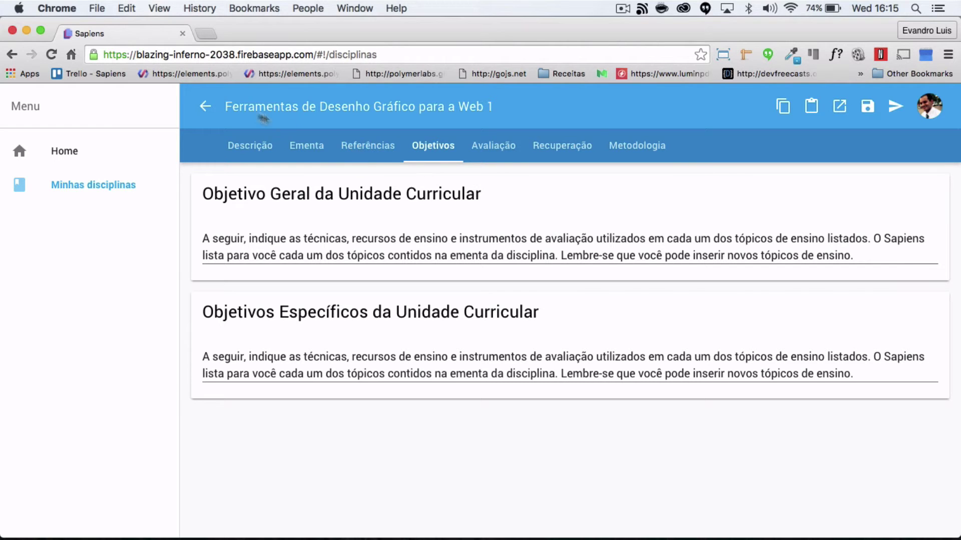
{"action": "left_click", "coordinate": [201, 106]}
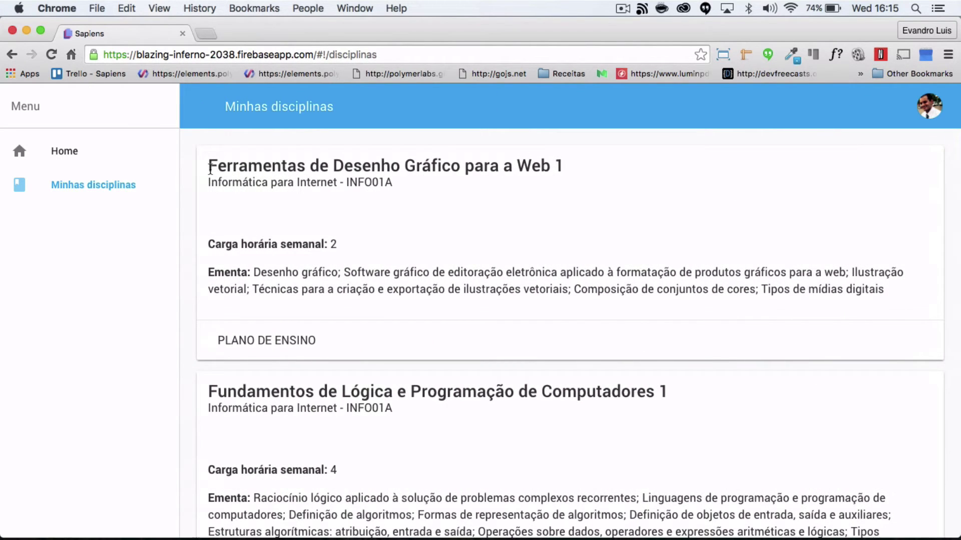
{"action": "scroll", "coordinate": [232, 272], "scroll_direction": "down", "scroll_amount": 5}
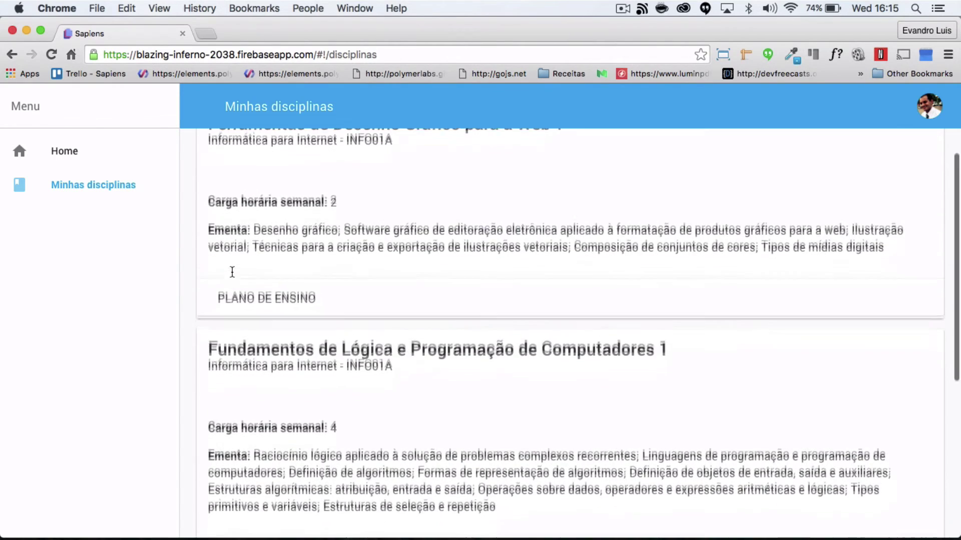
{"action": "scroll", "coordinate": [232, 272], "scroll_direction": "down", "scroll_amount": 1}
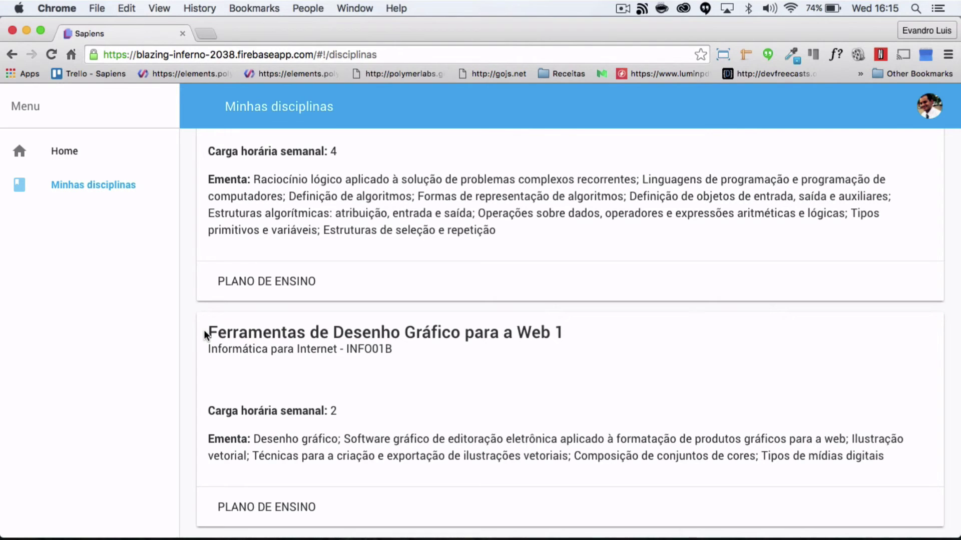
{"action": "scroll", "coordinate": [203, 329], "scroll_direction": "up", "scroll_amount": 4}
{"action": "scroll", "coordinate": [203, 329], "scroll_direction": "up", "scroll_amount": 3}
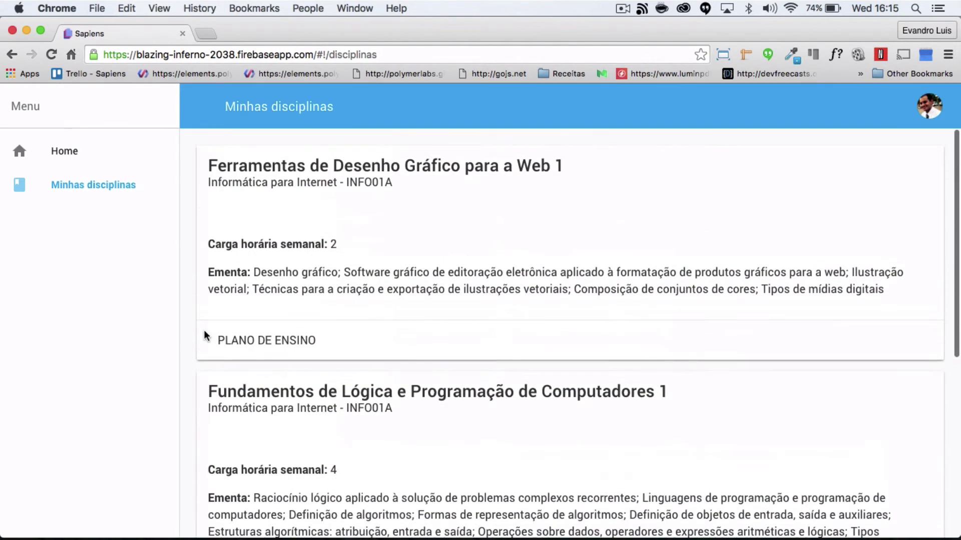
Open the INFO01A teaching plan of Ferramentas de Desenho Gráfico para a Web 1 and copy the plan's data.
{"action": "left_click", "coordinate": [235, 339]}
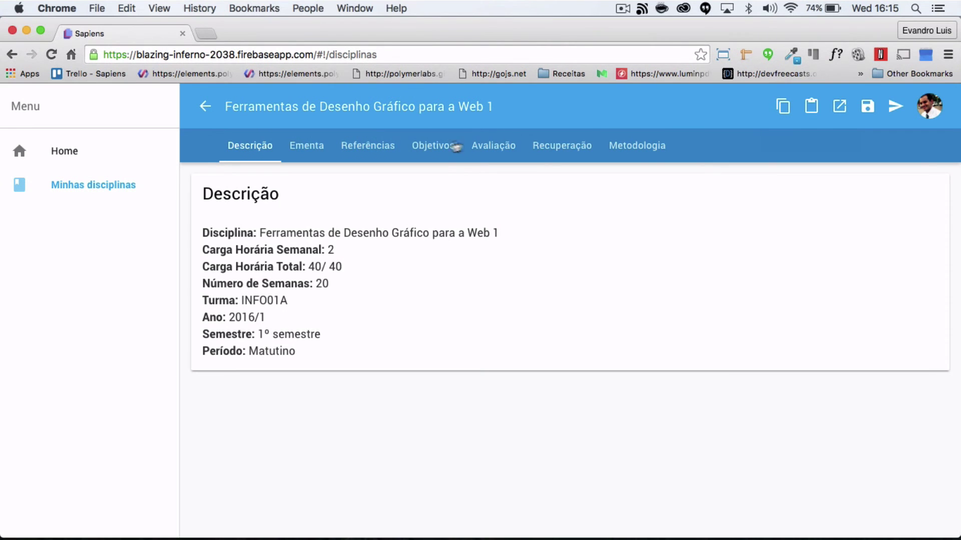
{"action": "left_click", "coordinate": [445, 147]}
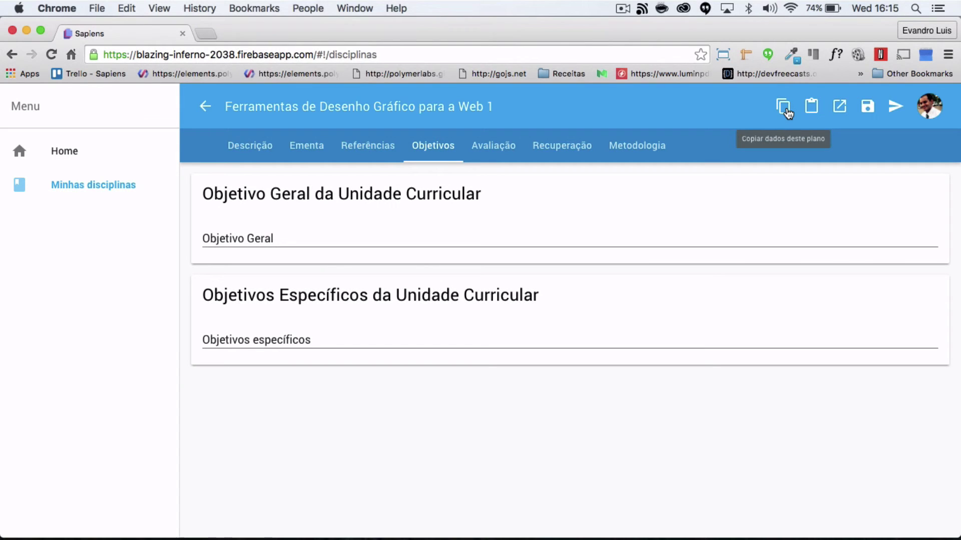
{"action": "left_click", "coordinate": [783, 108]}
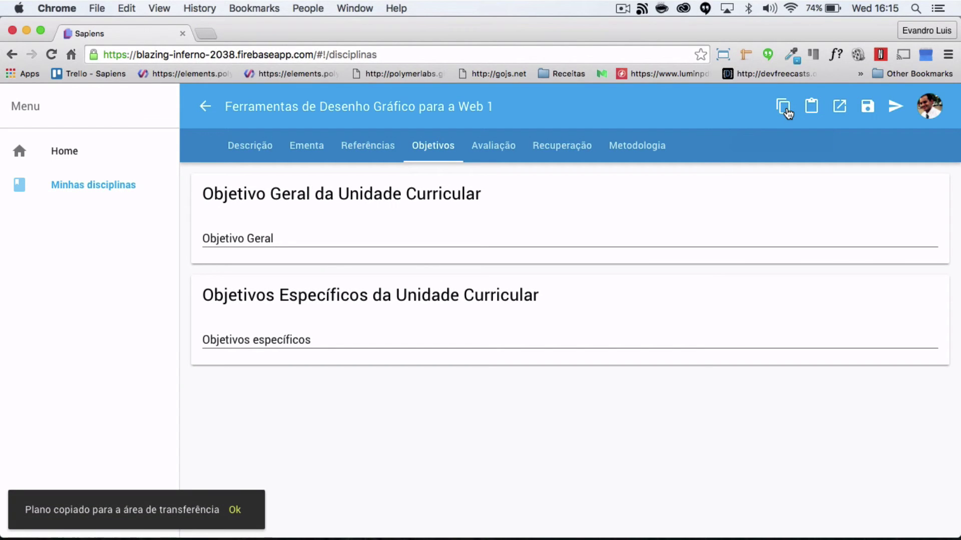
Open the INFO01B teaching plan of Ferramentas de Desenho Gráfico para a Web 1 and paste the copied plan data.
{"action": "left_click", "coordinate": [206, 107]}
{"action": "scroll", "coordinate": [275, 310], "scroll_direction": "down", "scroll_amount": 6}
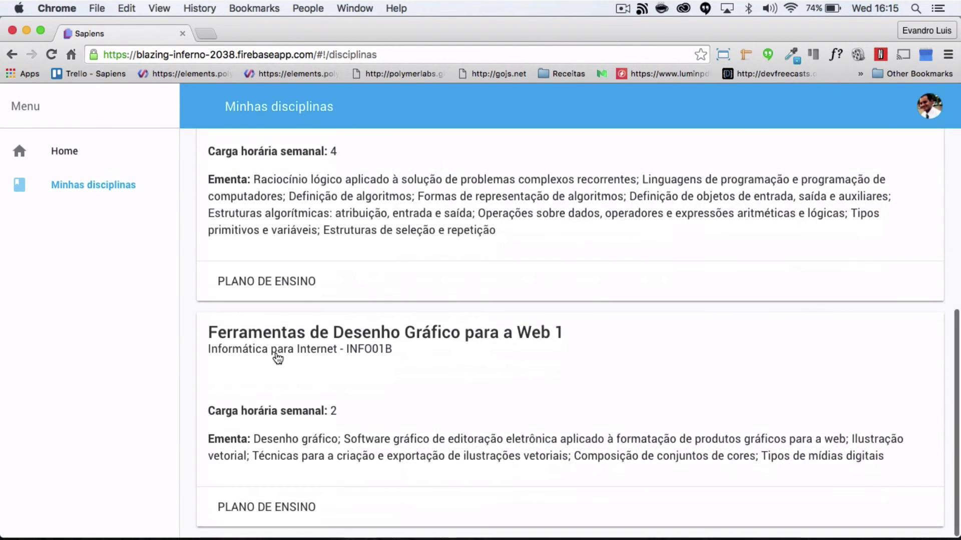
{"action": "left_click", "coordinate": [253, 506]}
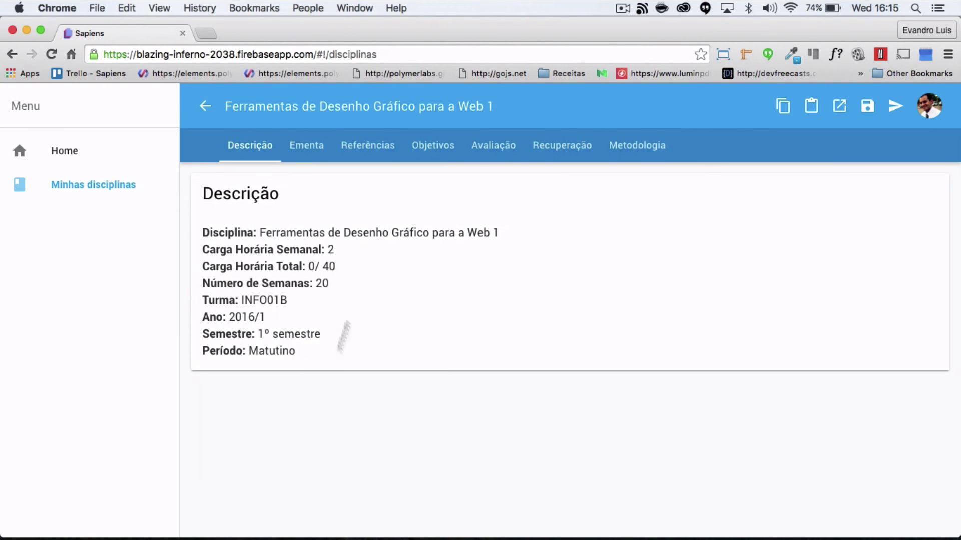
{"action": "left_click", "coordinate": [438, 150]}
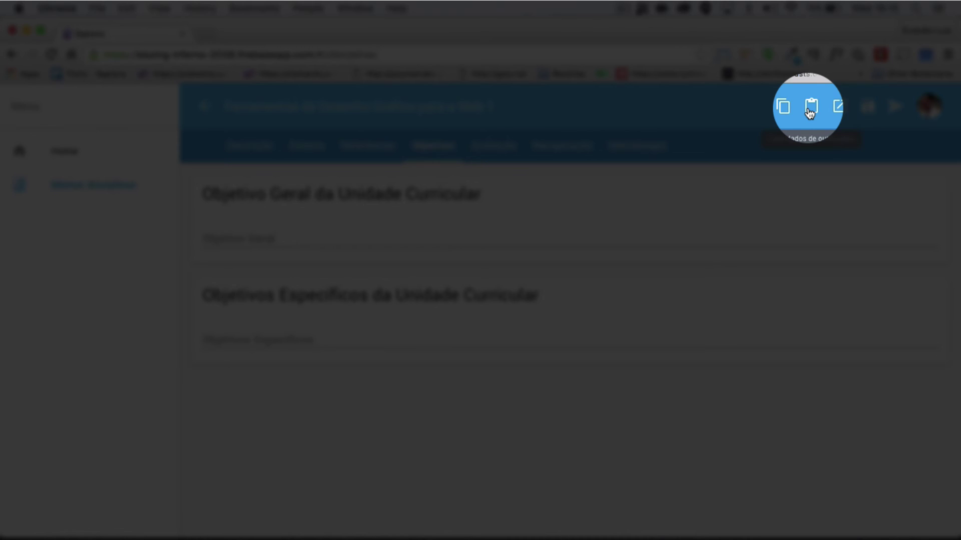
{"action": "left_click", "coordinate": [809, 114]}
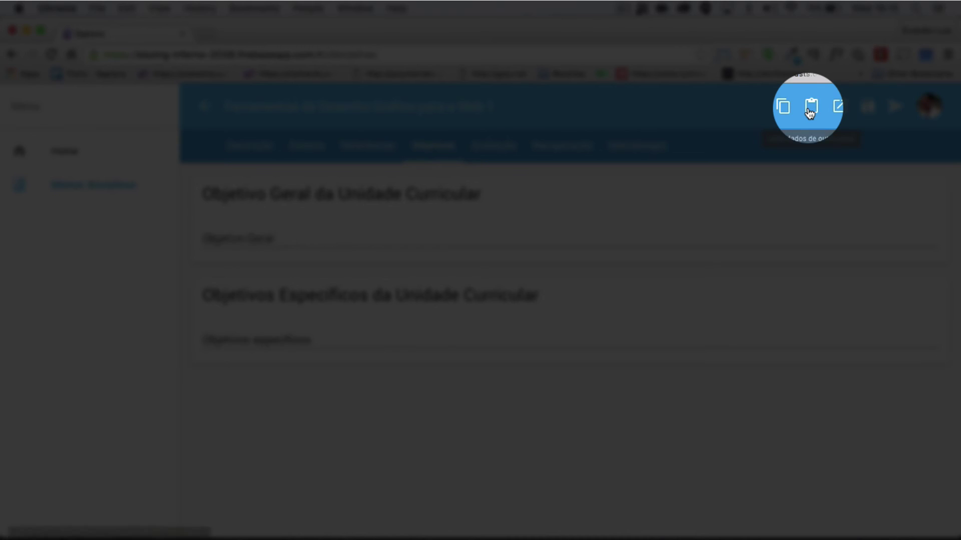
Check the pasted data in the Avaliação, Recuperação and Metodologia sections of the INFO01B plan.
{"action": "left_click", "coordinate": [500, 147]}
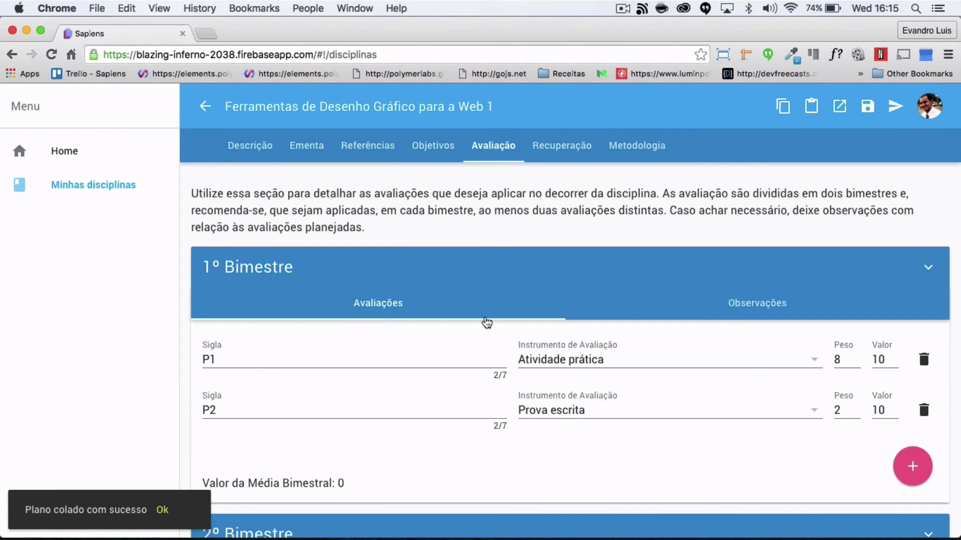
{"action": "scroll", "coordinate": [484, 322], "scroll_direction": "down", "scroll_amount": 3}
{"action": "scroll", "coordinate": [488, 322], "scroll_direction": "up", "scroll_amount": 3}
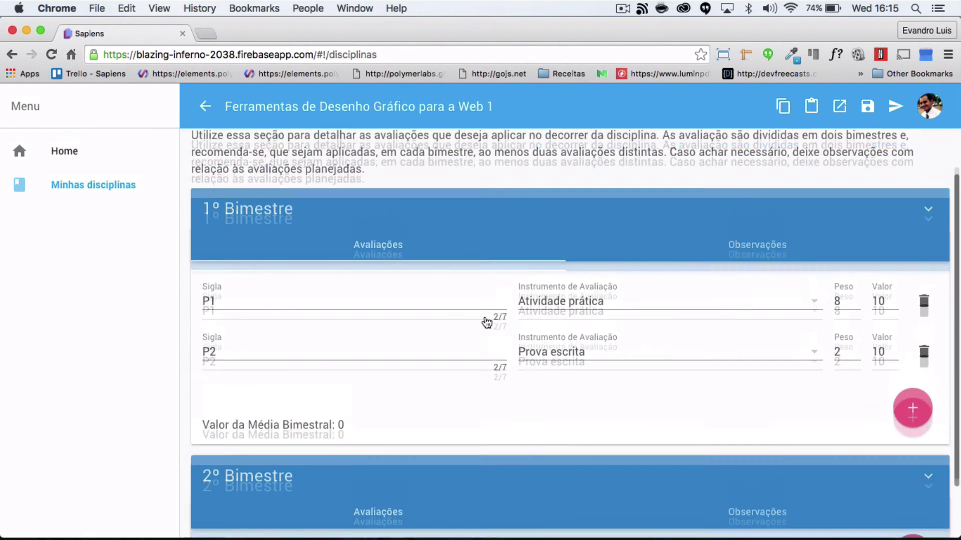
{"action": "left_click", "coordinate": [557, 156]}
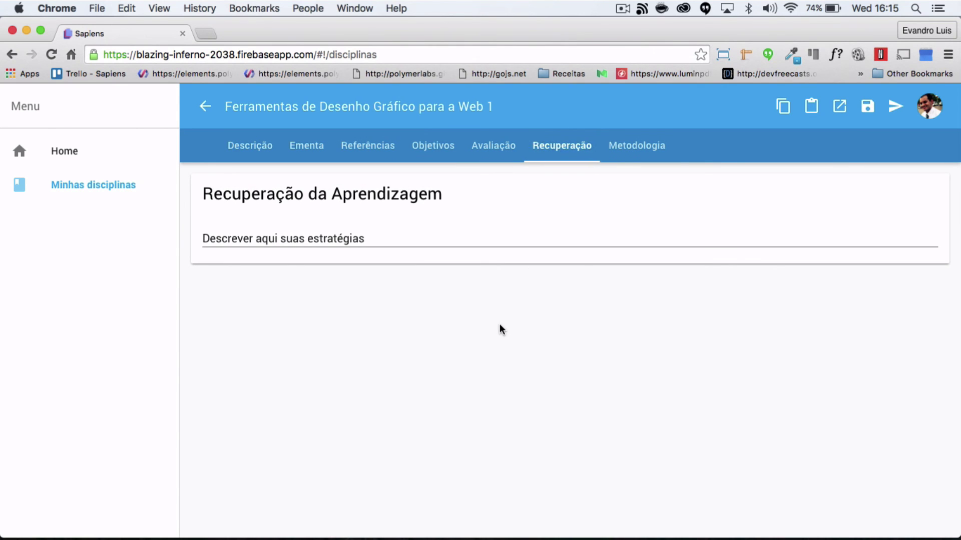
{"action": "left_click", "coordinate": [624, 146]}
{"action": "scroll", "coordinate": [536, 302], "scroll_direction": "down", "scroll_amount": 6}
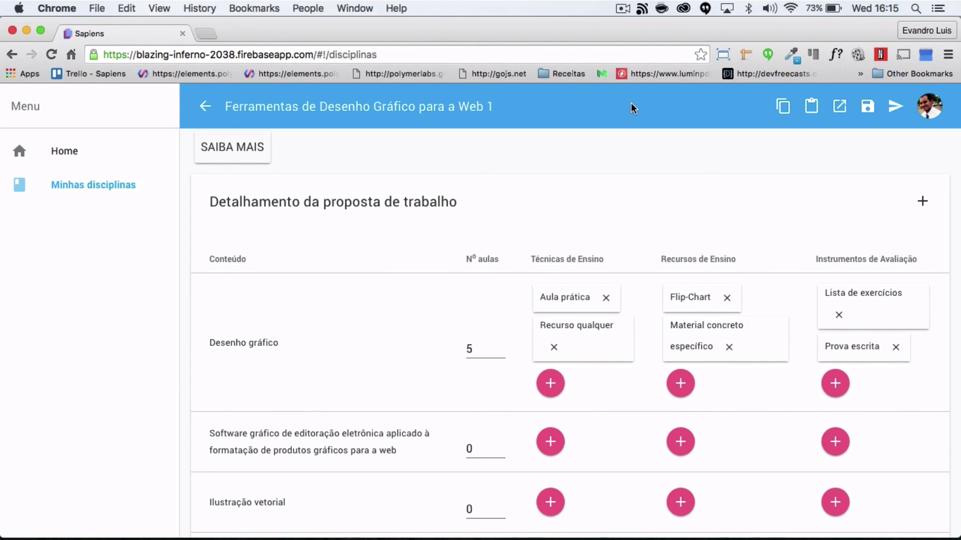
{"action": "left_click", "coordinate": [623, 9]}
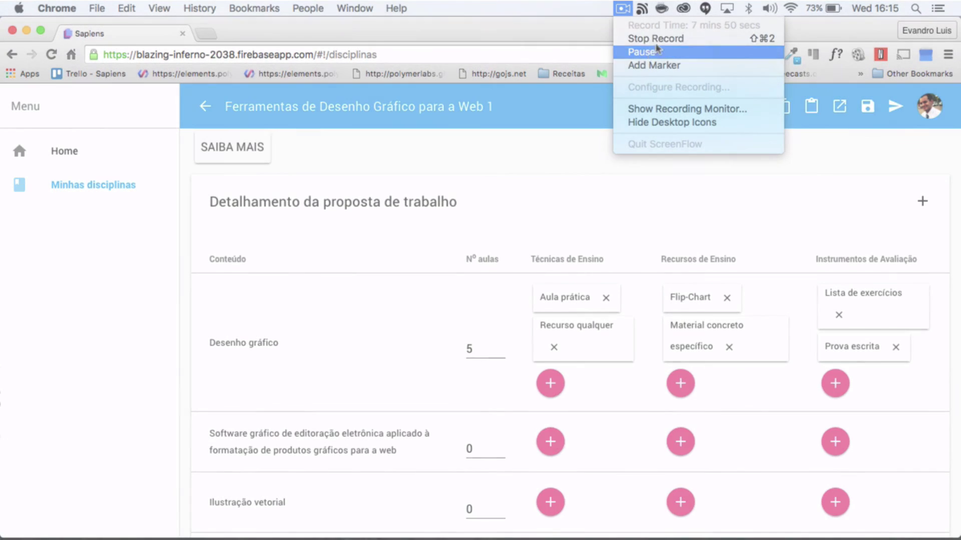